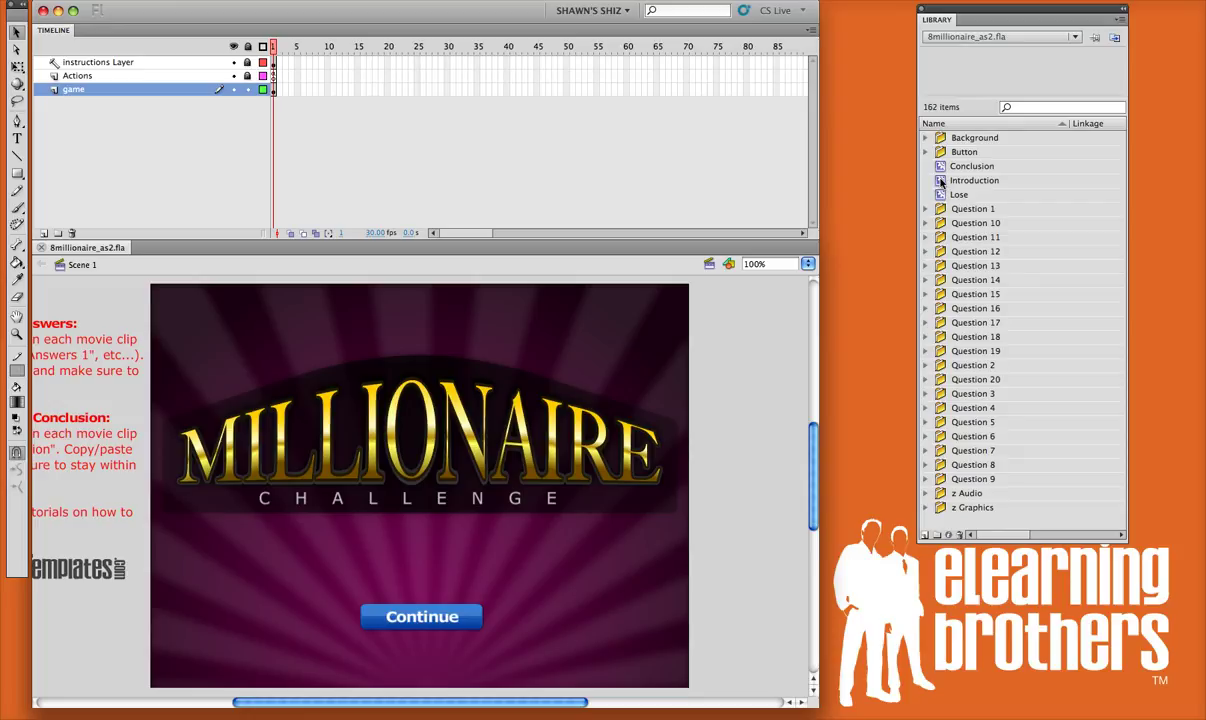
# In the Introduction symbol, check the 'Welcome to this eLearning challenge...' text and nudge its block down-right inside the red box
pyautogui.doubleClick(941, 182)
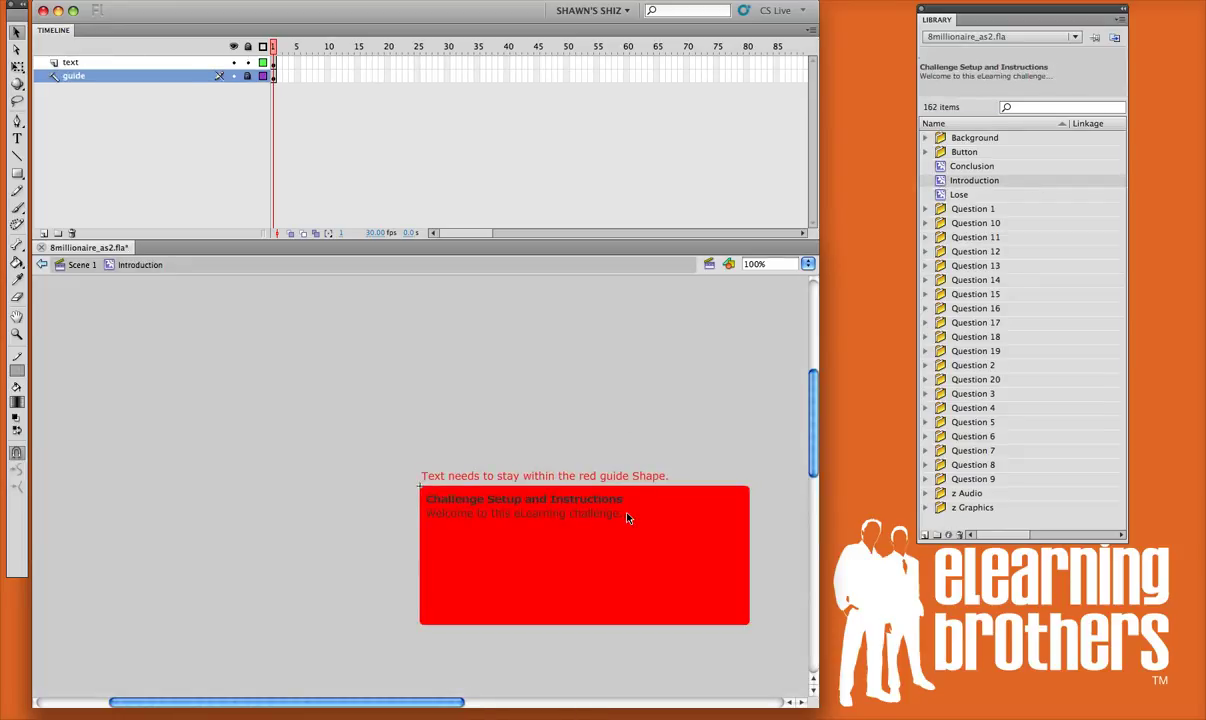
pyautogui.moveTo(694, 576); pyautogui.dragTo(490, 487)
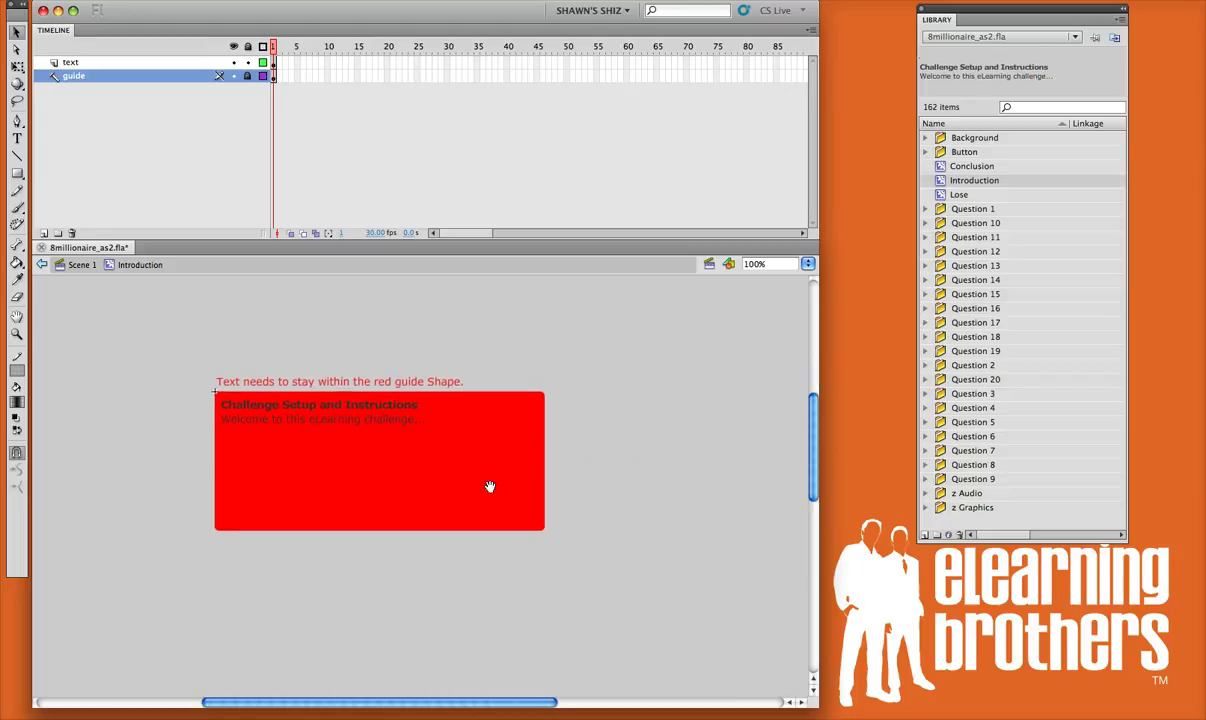
pyautogui.click(403, 425)
pyautogui.doubleClick(403, 425)
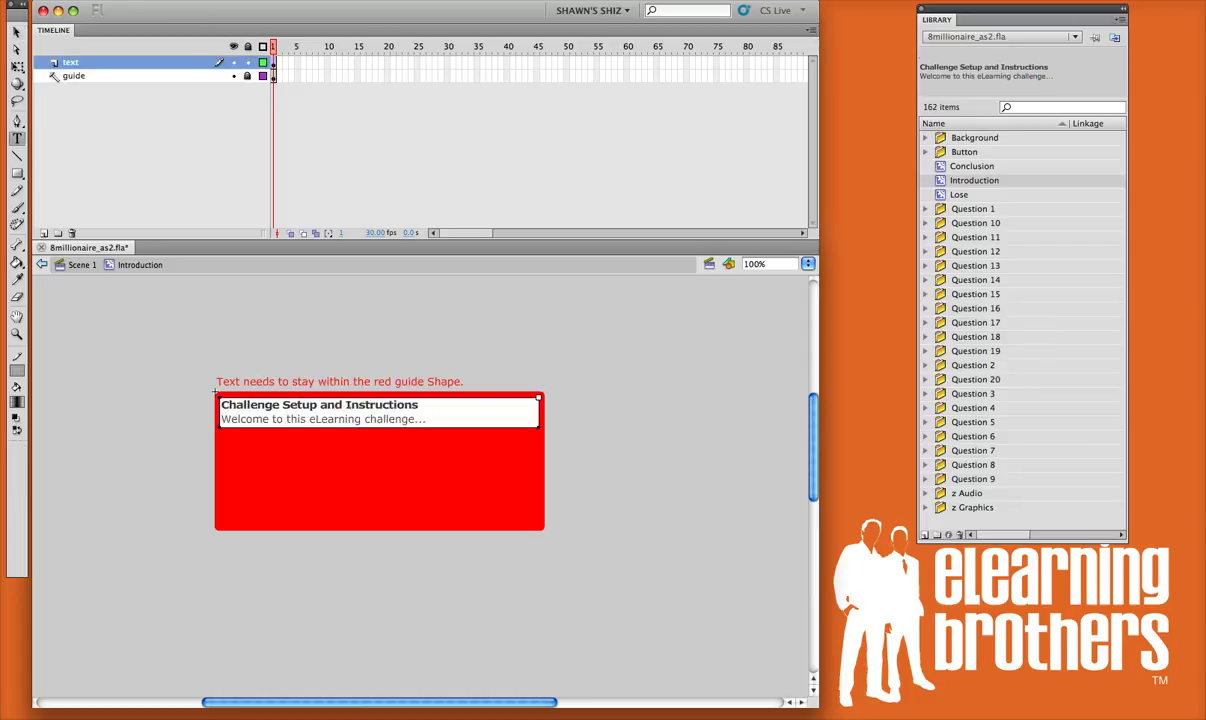
pyautogui.moveTo(425, 419); pyautogui.dragTo(221, 419)
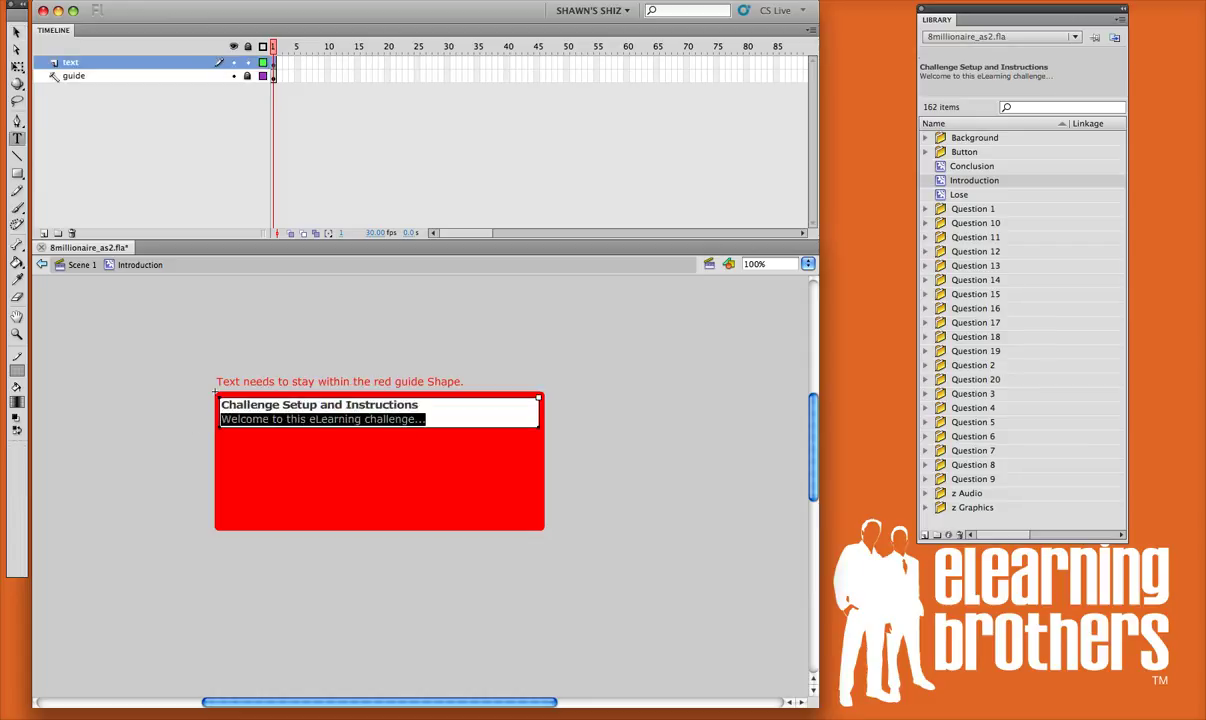
pyautogui.click(317, 419)
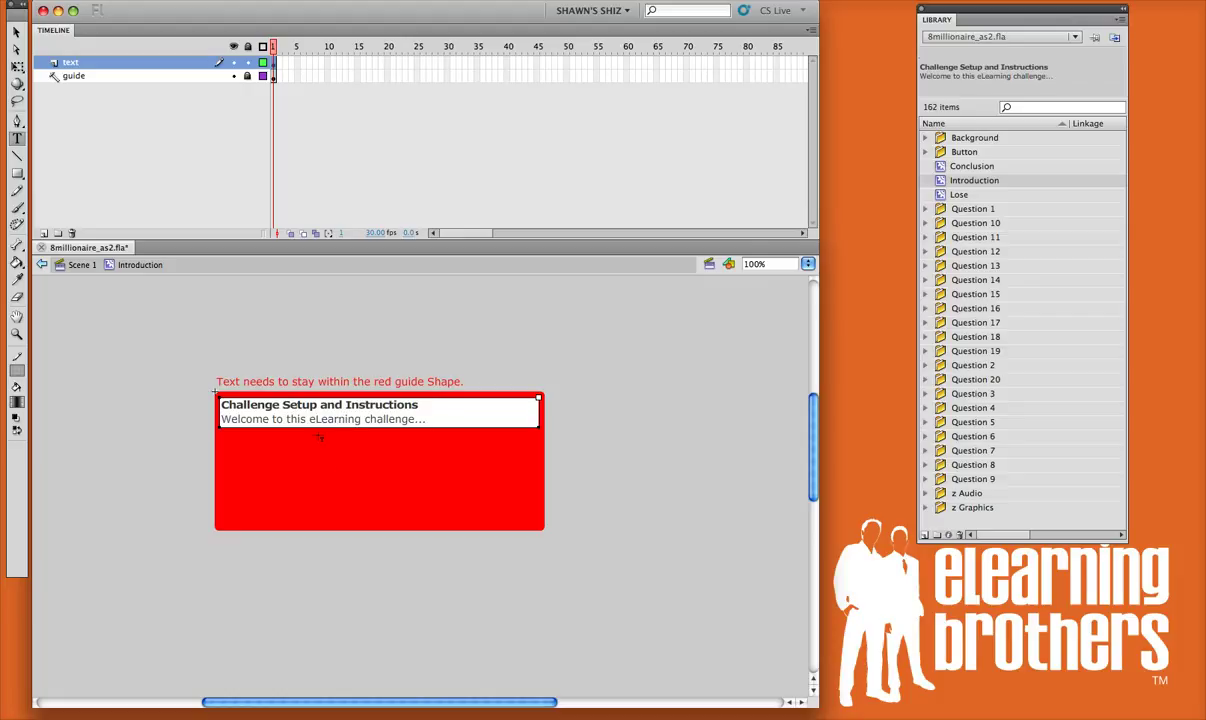
pyautogui.click(16, 34)
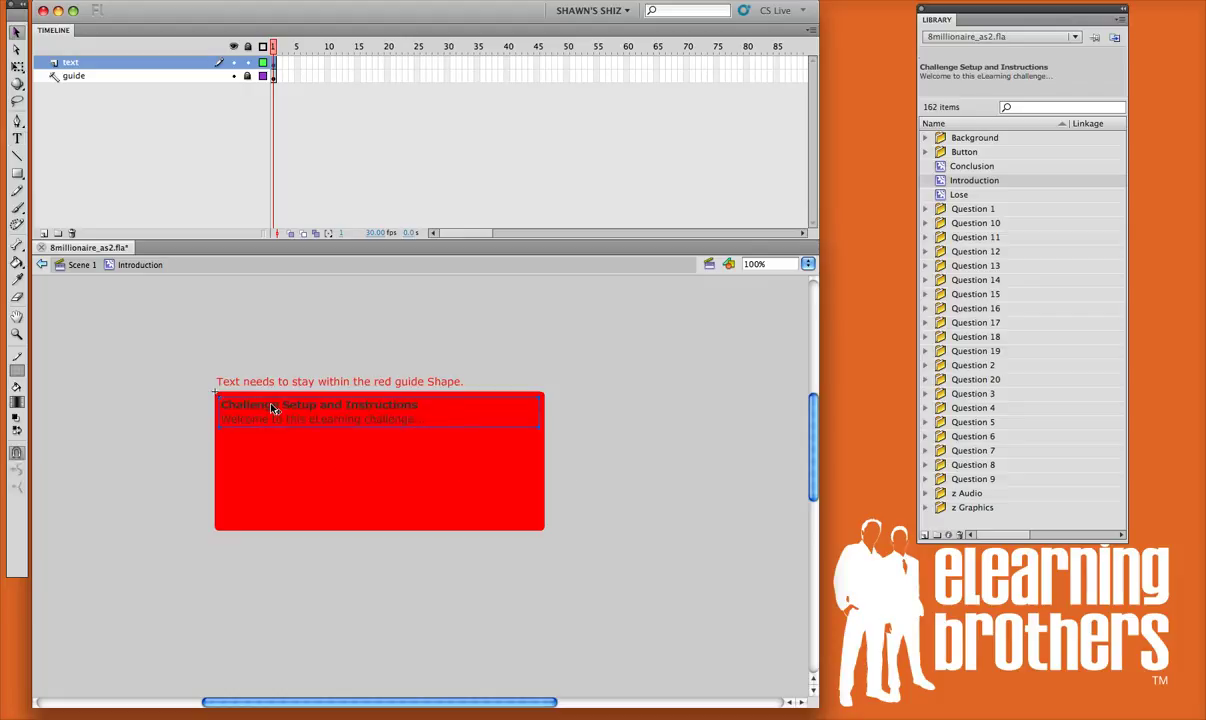
pyautogui.moveTo(292, 409)
pyautogui.mouseDown()
pyautogui.moveTo(335, 458)
pyautogui.moveTo(356, 431)
pyautogui.moveTo(299, 416)
pyautogui.mouseUp()
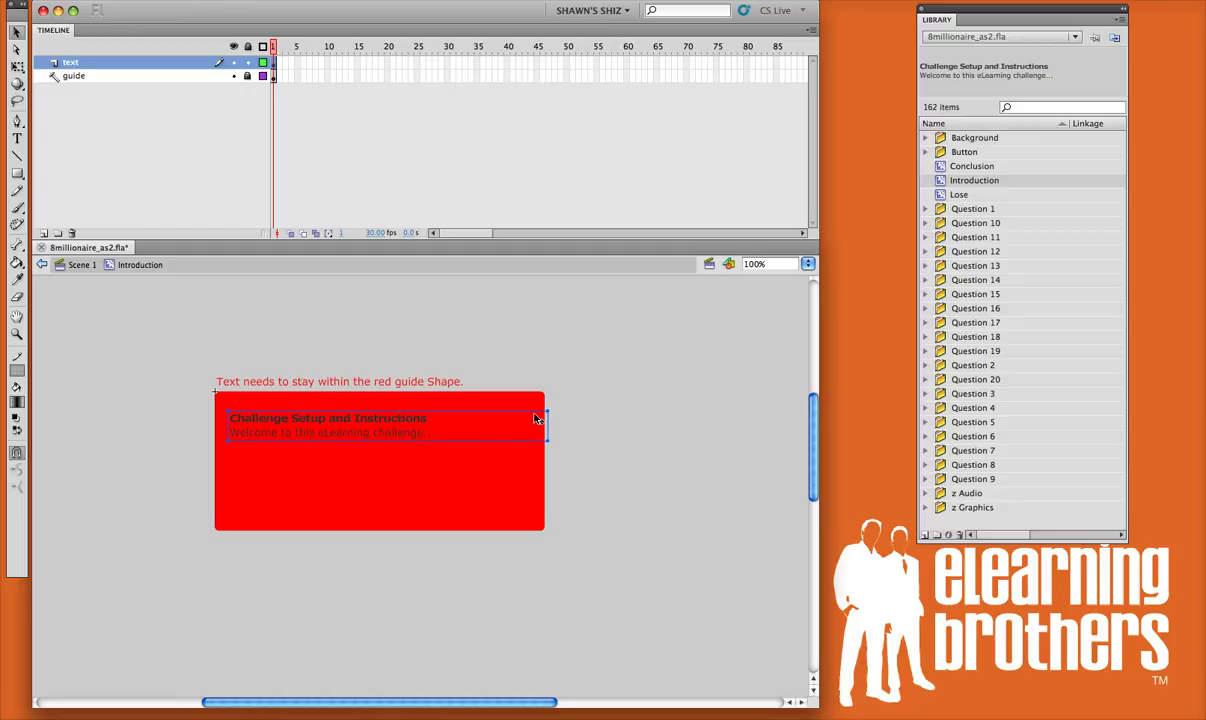
# Check the Conclusion screen, then open the Lose symbol for editing
pyautogui.click(942, 167)
pyautogui.doubleClick(942, 167)
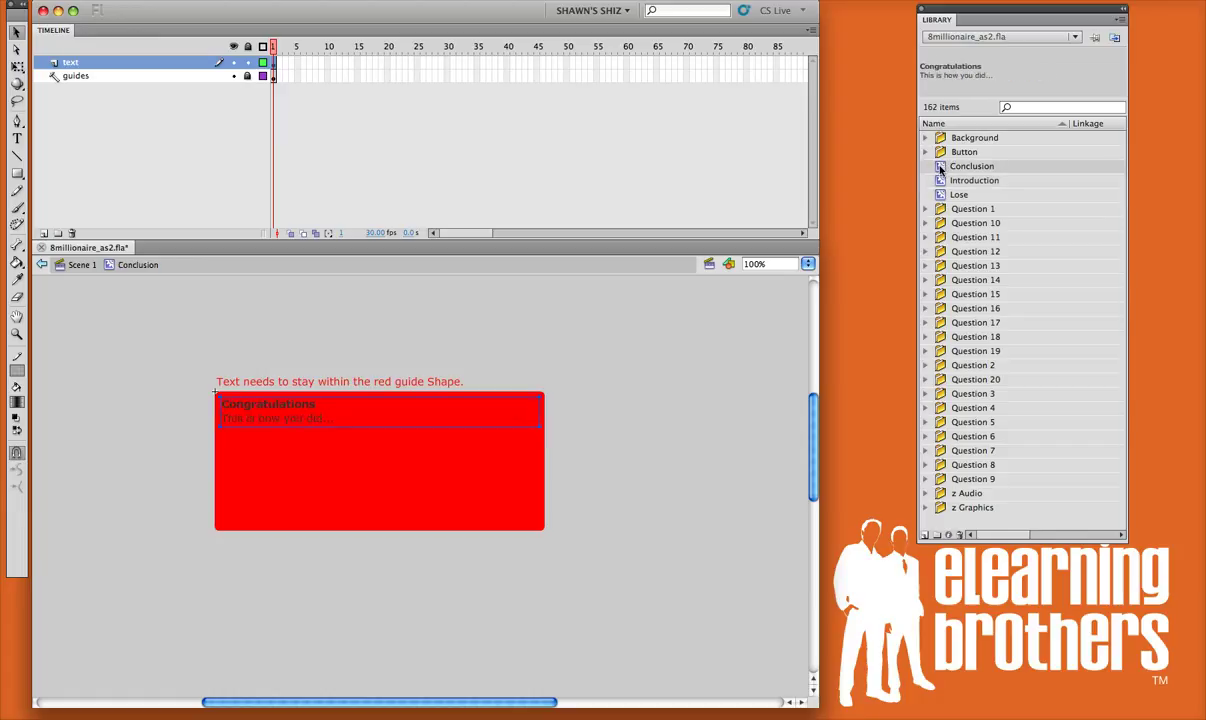
pyautogui.click(941, 193)
pyautogui.doubleClick(941, 193)
# Select the 'Please play again...' line of the Lose message and finish text editing
pyautogui.doubleClick(256, 421)
pyautogui.moveTo(323, 418); pyautogui.dragTo(221, 418)
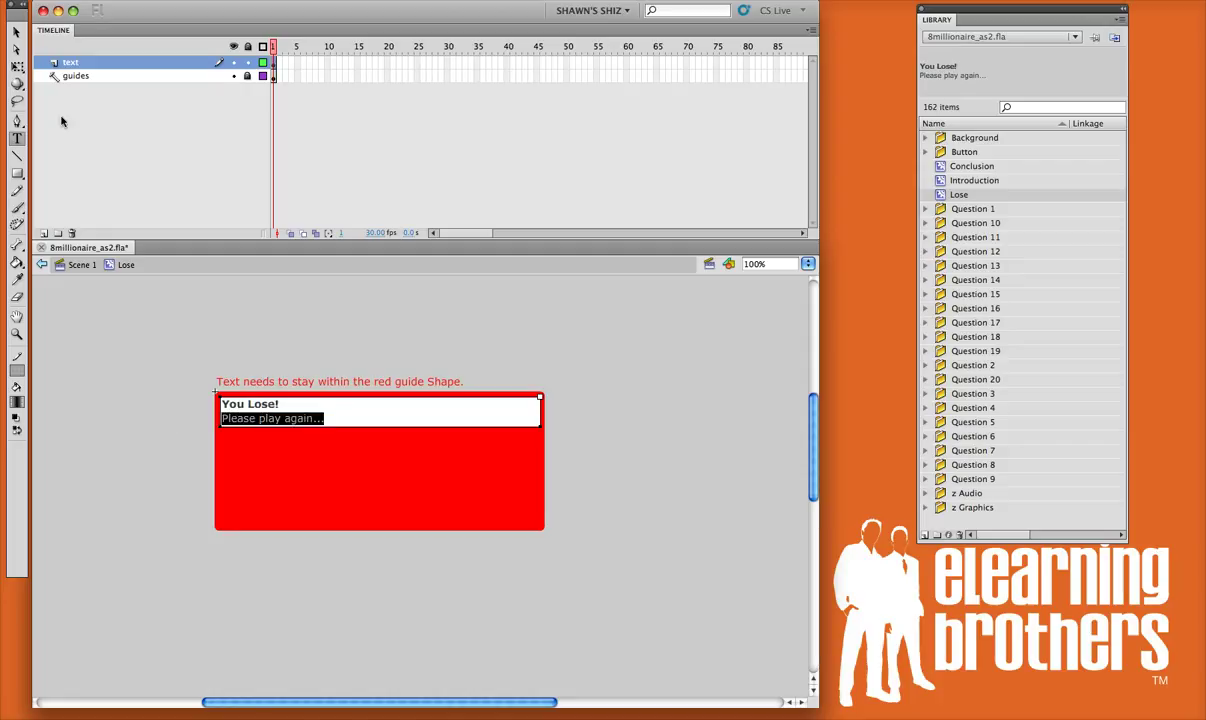
pyautogui.click(16, 32)
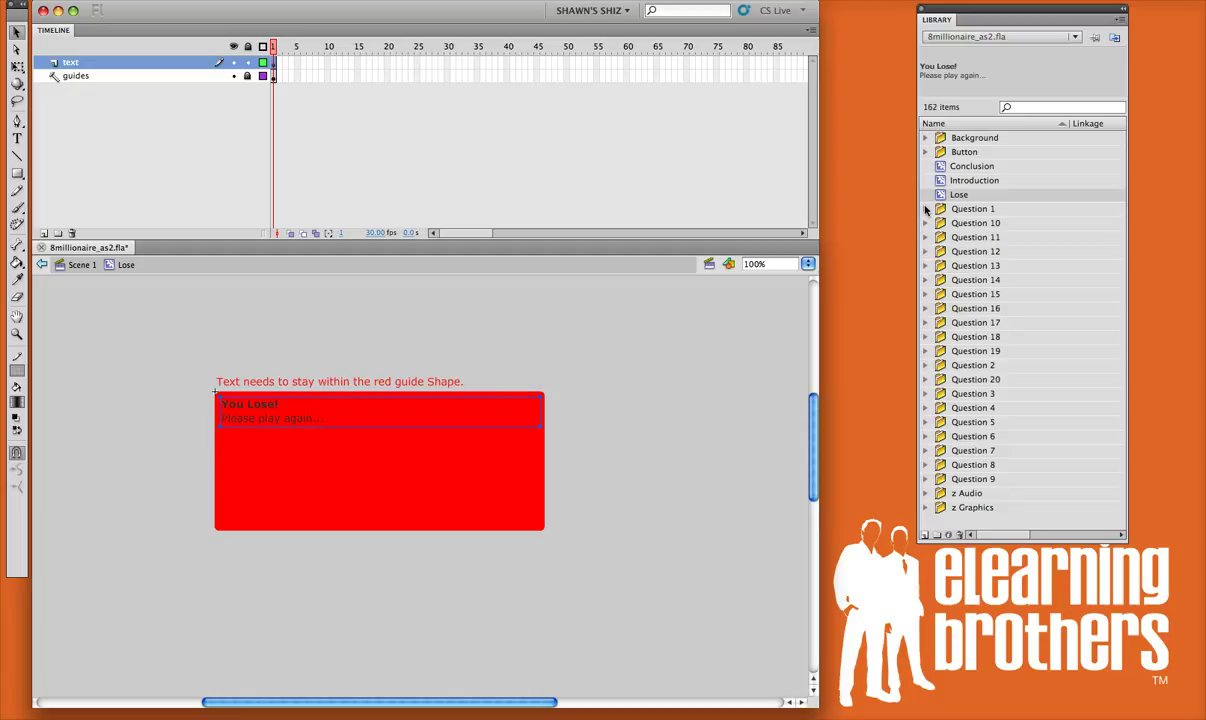
pyautogui.click(958, 209)
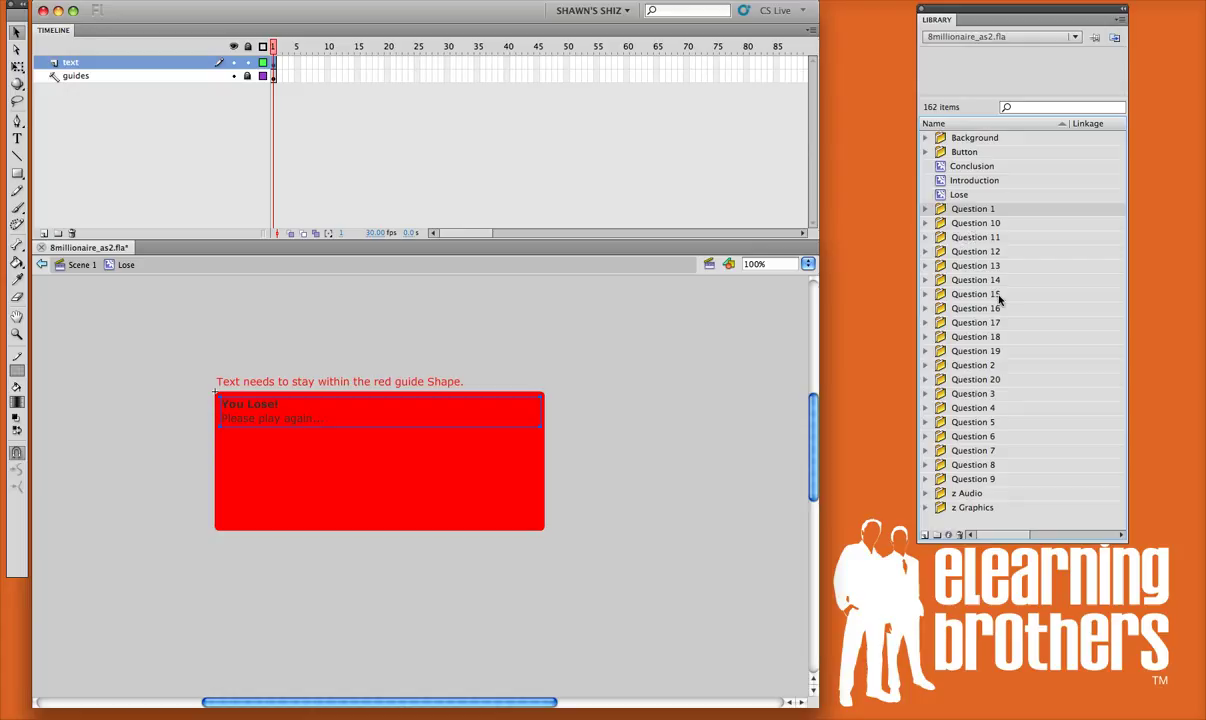
# Expand the Question 1 folder and preview the Answers 1, hint 1 and Question1 symbols
pyautogui.click(926, 209)
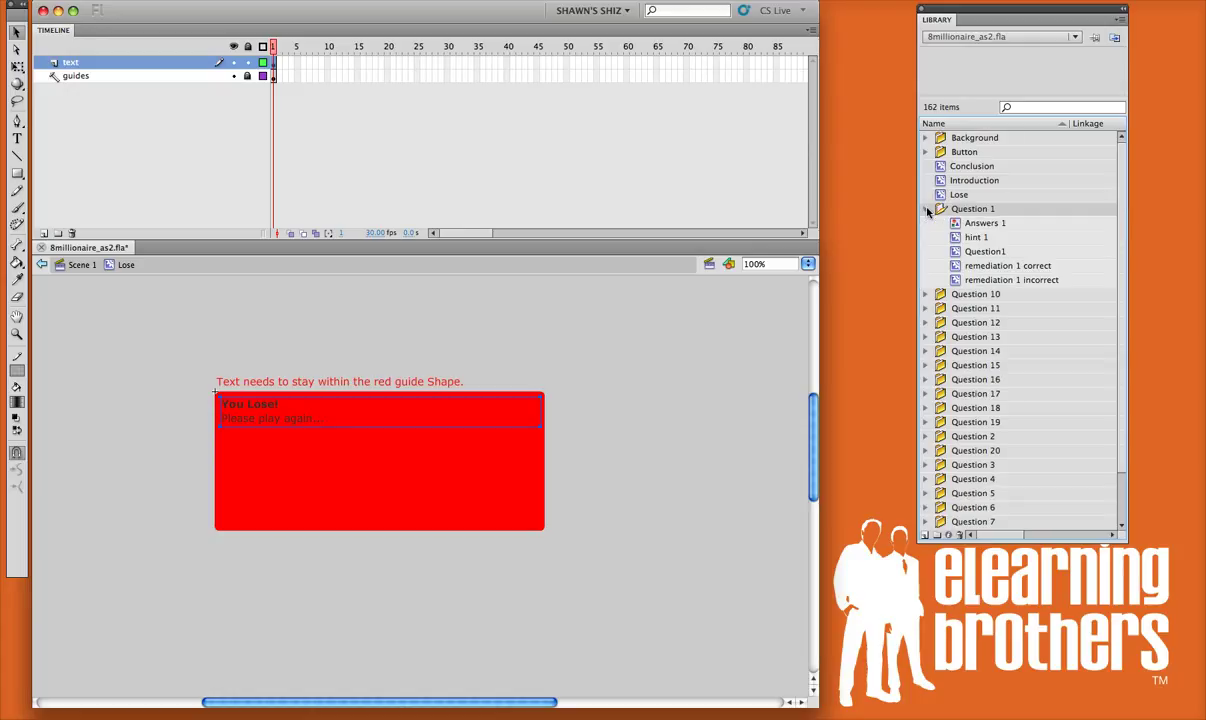
pyautogui.click(985, 224)
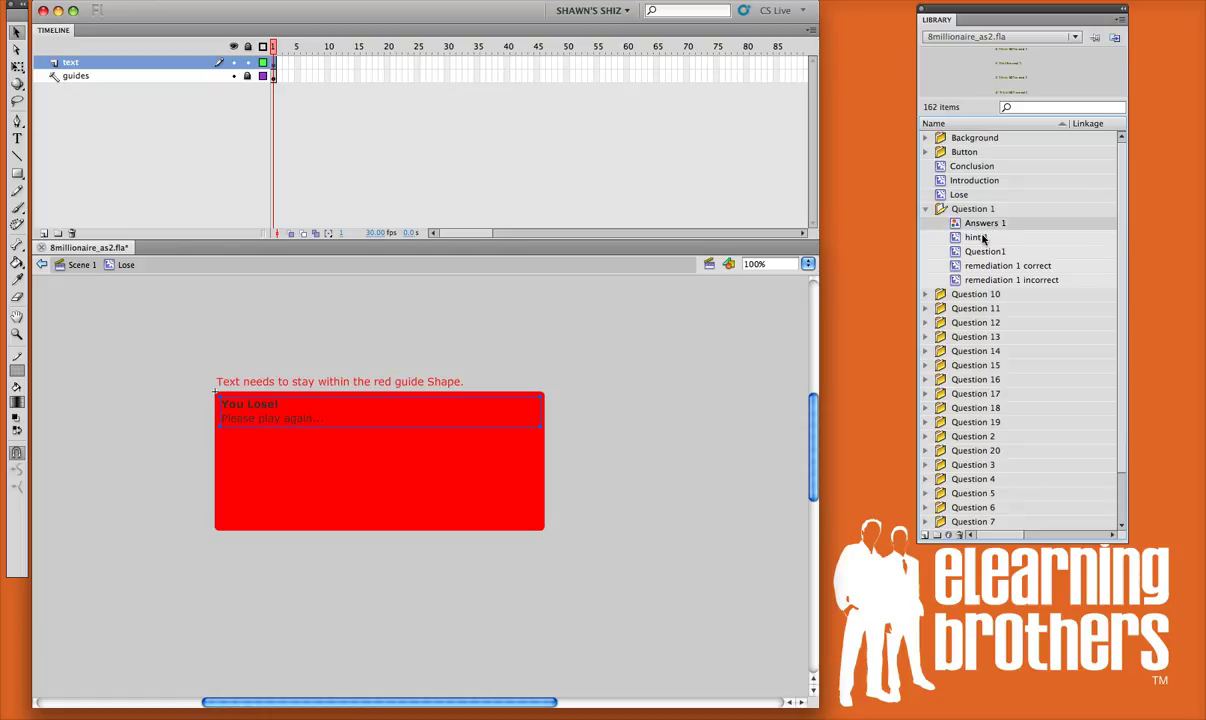
pyautogui.click(983, 238)
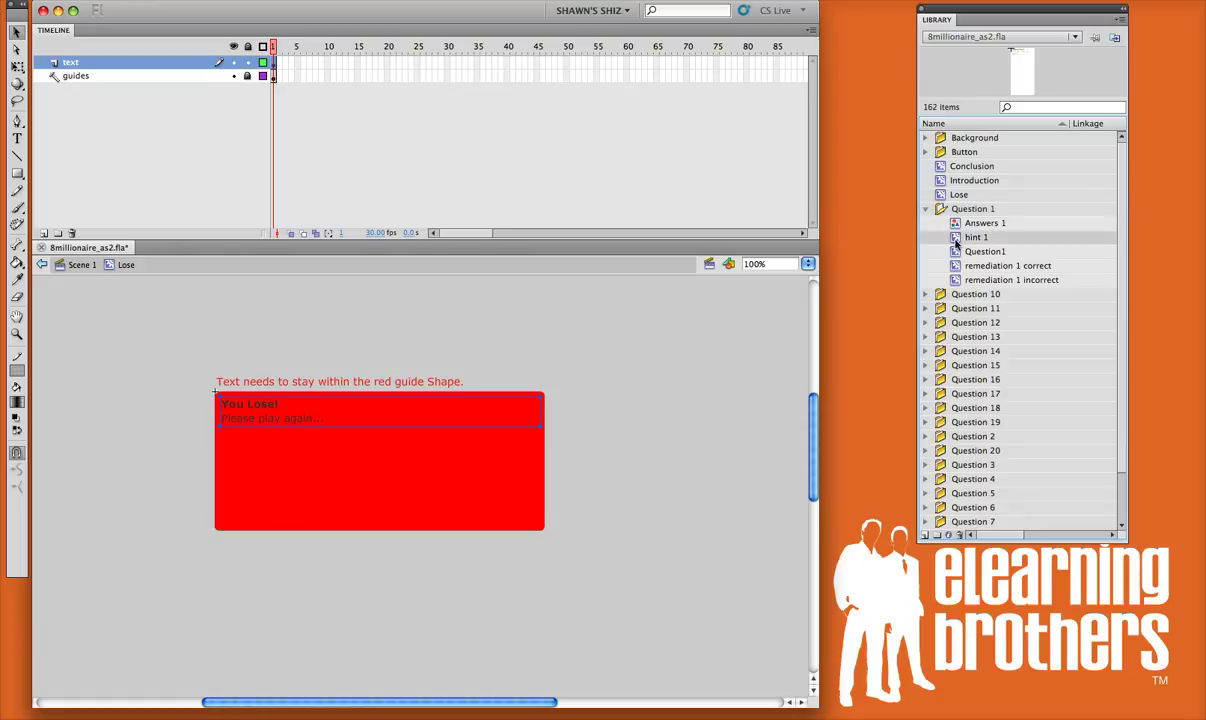
pyautogui.click(962, 251)
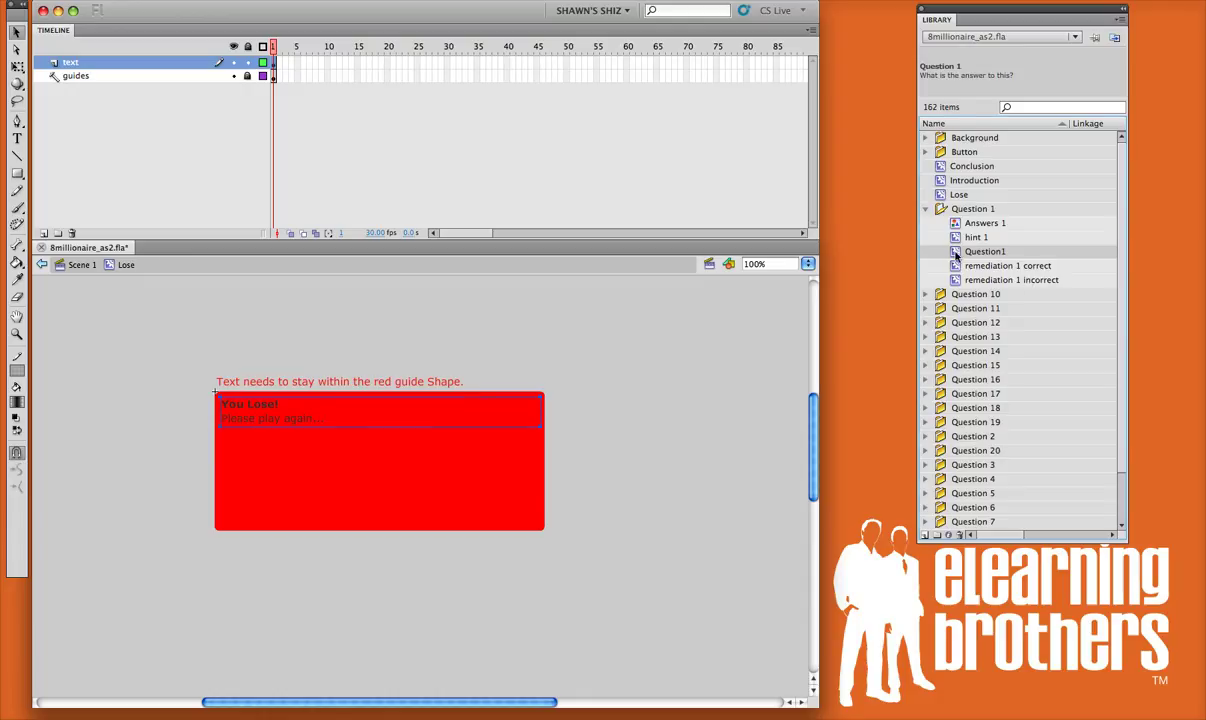
# Open Question1 and select all of its 'What is the answer to this?' text
pyautogui.doubleClick(956, 253)
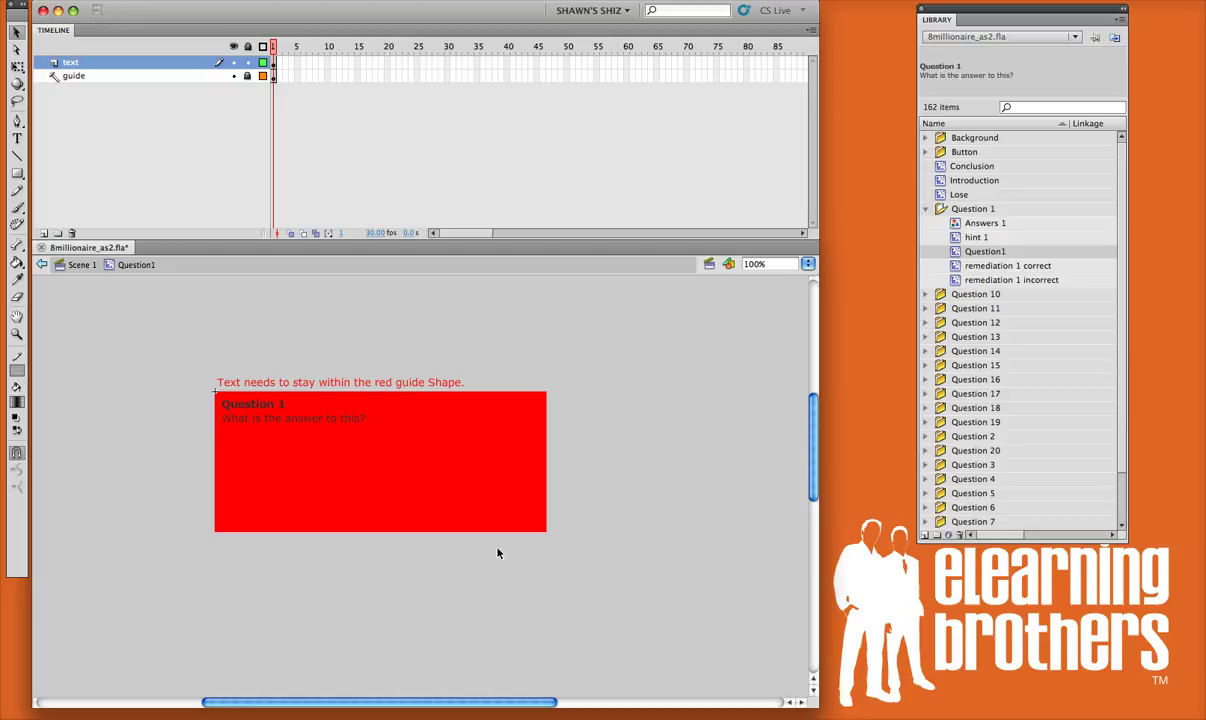
pyautogui.moveTo(386, 532); pyautogui.dragTo(387, 515)
pyautogui.click(265, 389)
pyautogui.doubleClick(268, 405)
pyautogui.moveTo(370, 402); pyautogui.dragTo(226, 388)
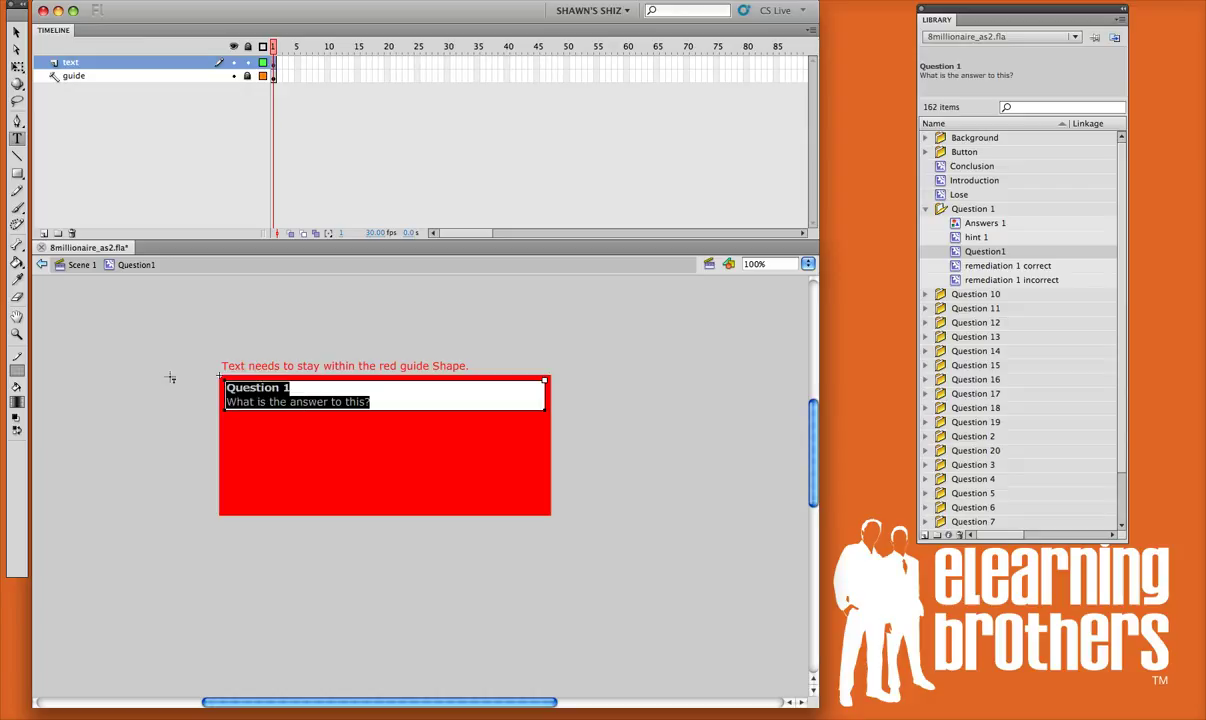
pyautogui.click(16, 33)
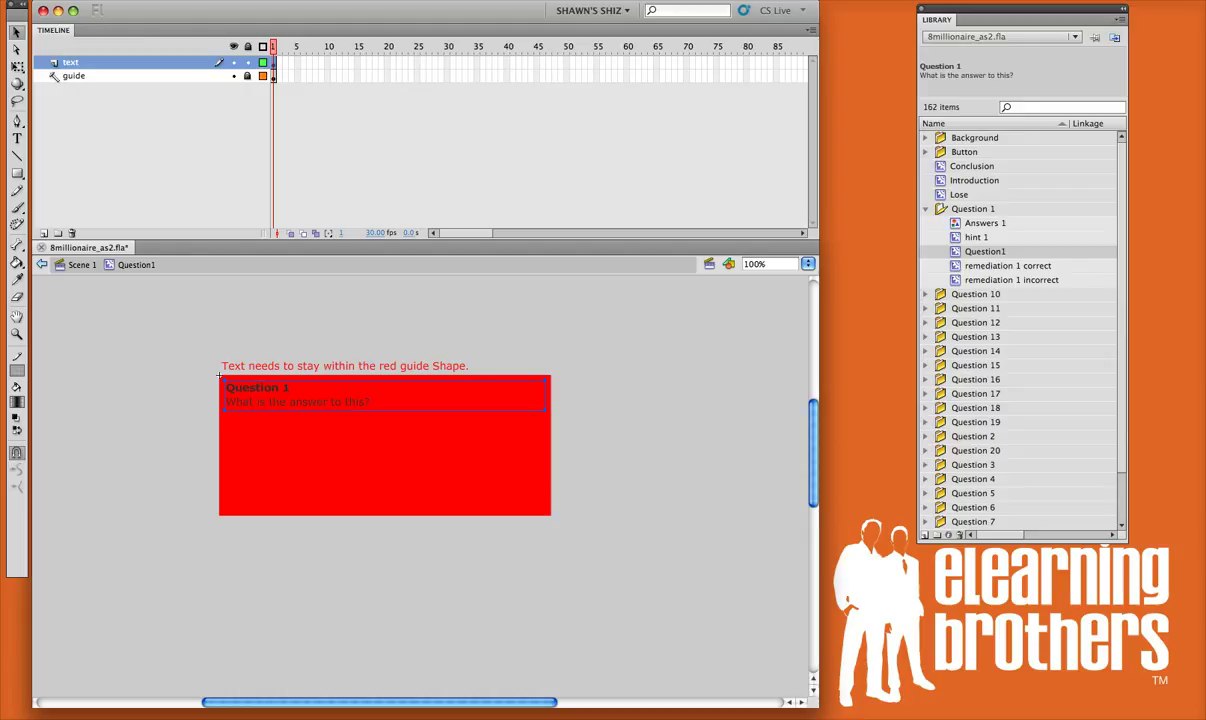
# Import the elearning_brothers1.jpg photo onto the Question1 stage
pyautogui.click(90, 0)
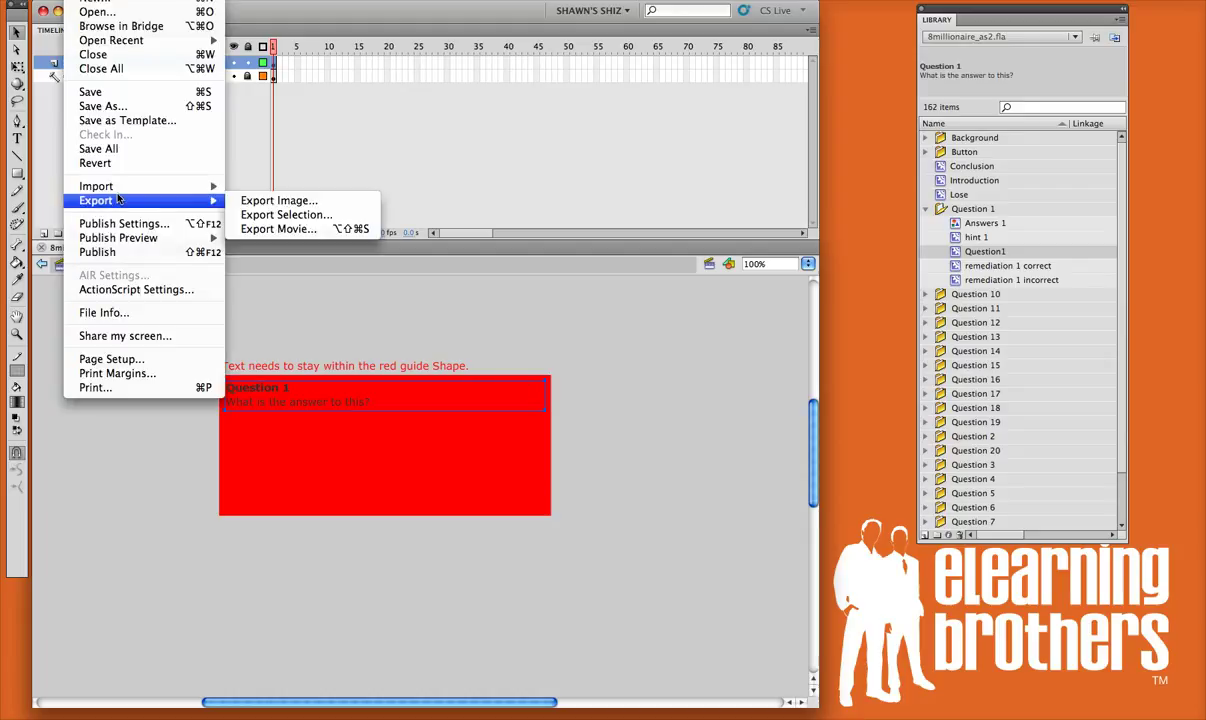
pyautogui.moveTo(150, 186)
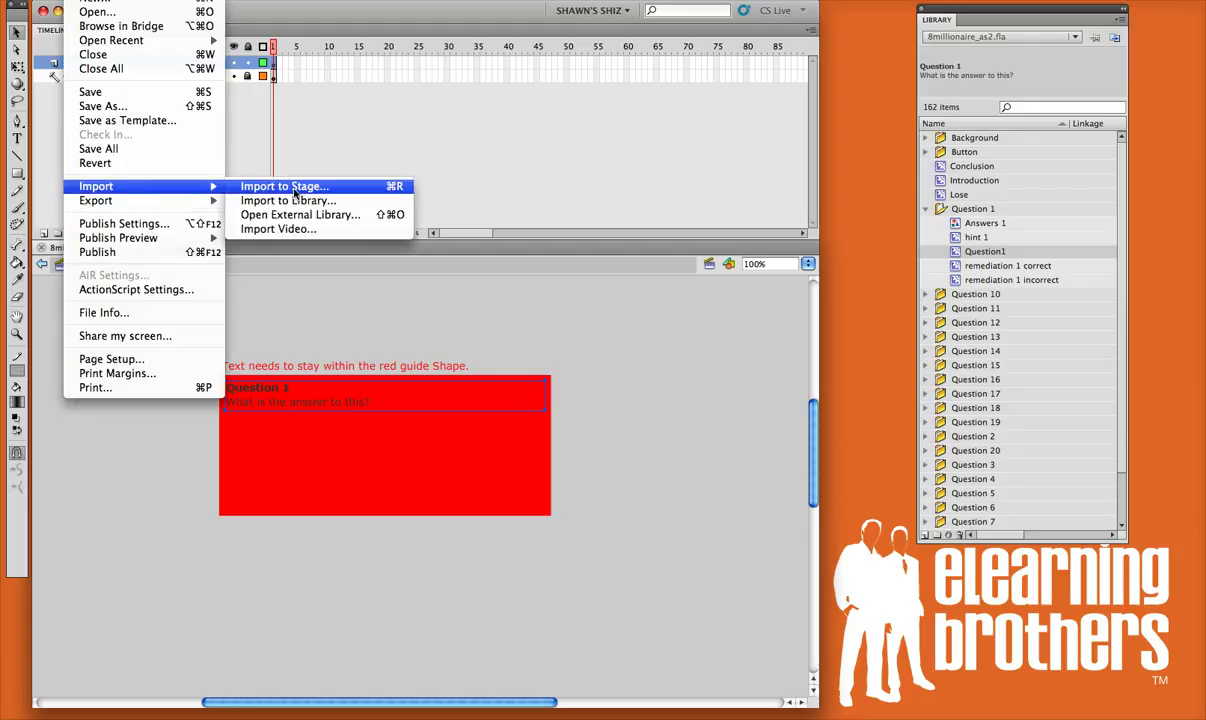
pyautogui.click(284, 187)
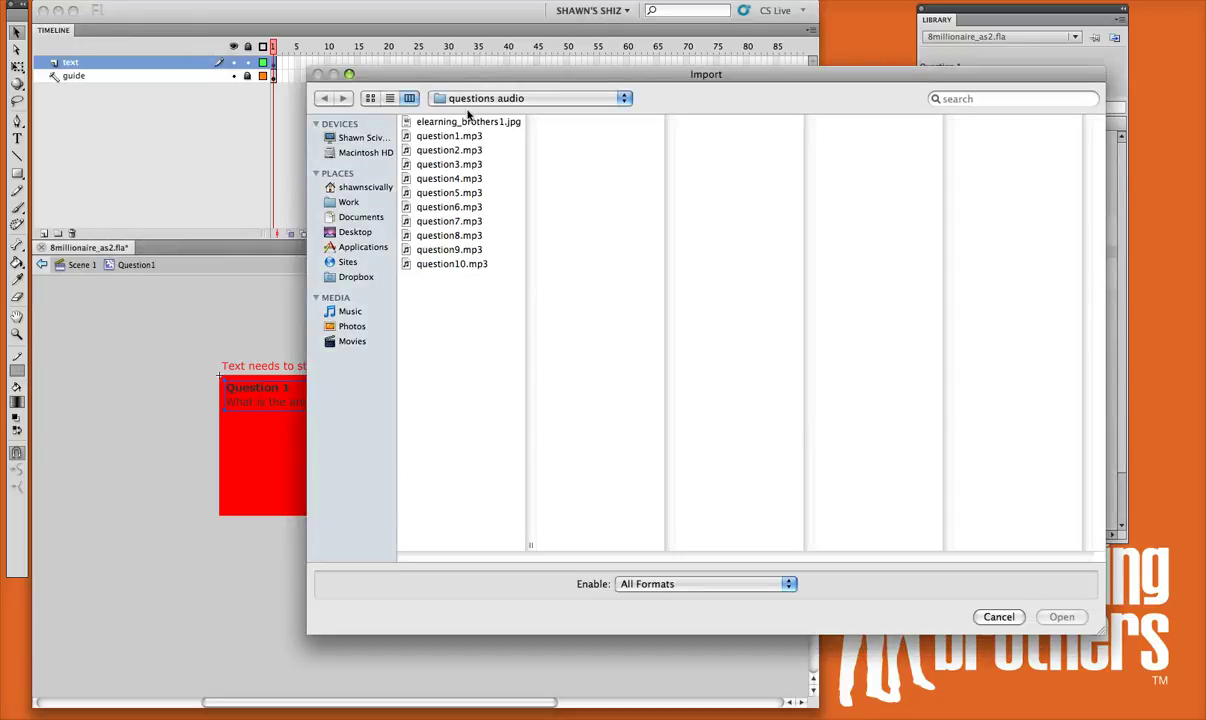
pyautogui.click(444, 120)
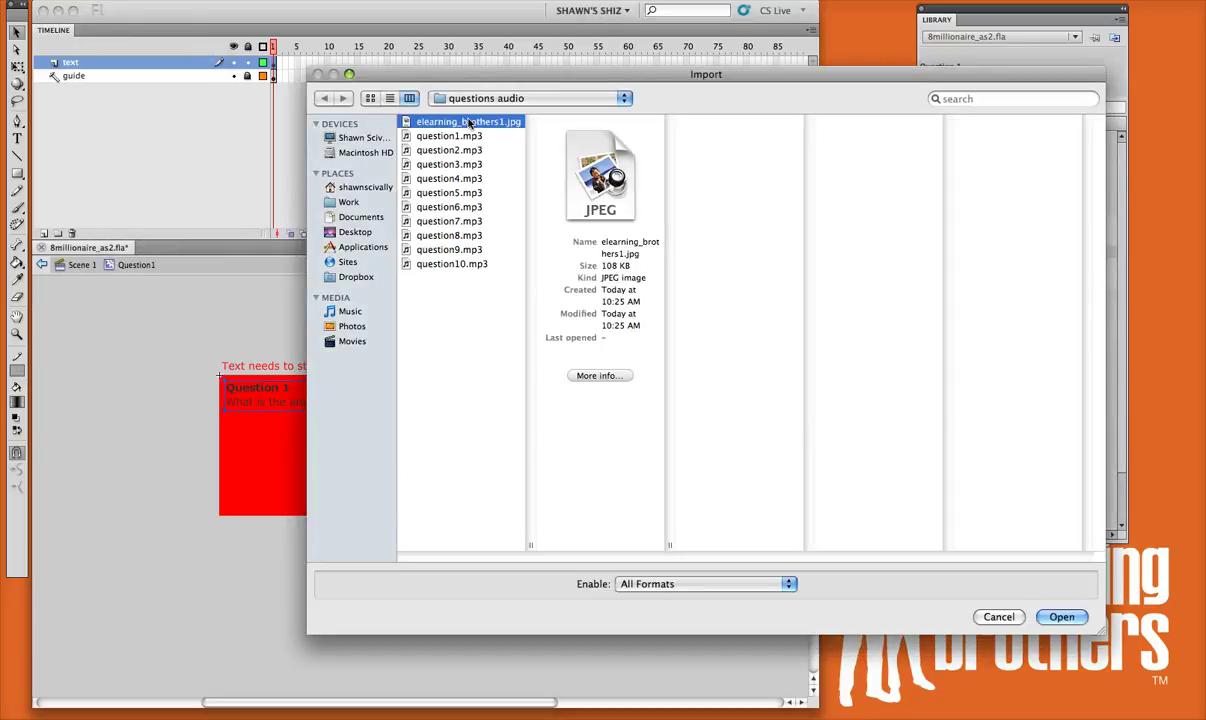
pyautogui.click(1058, 617)
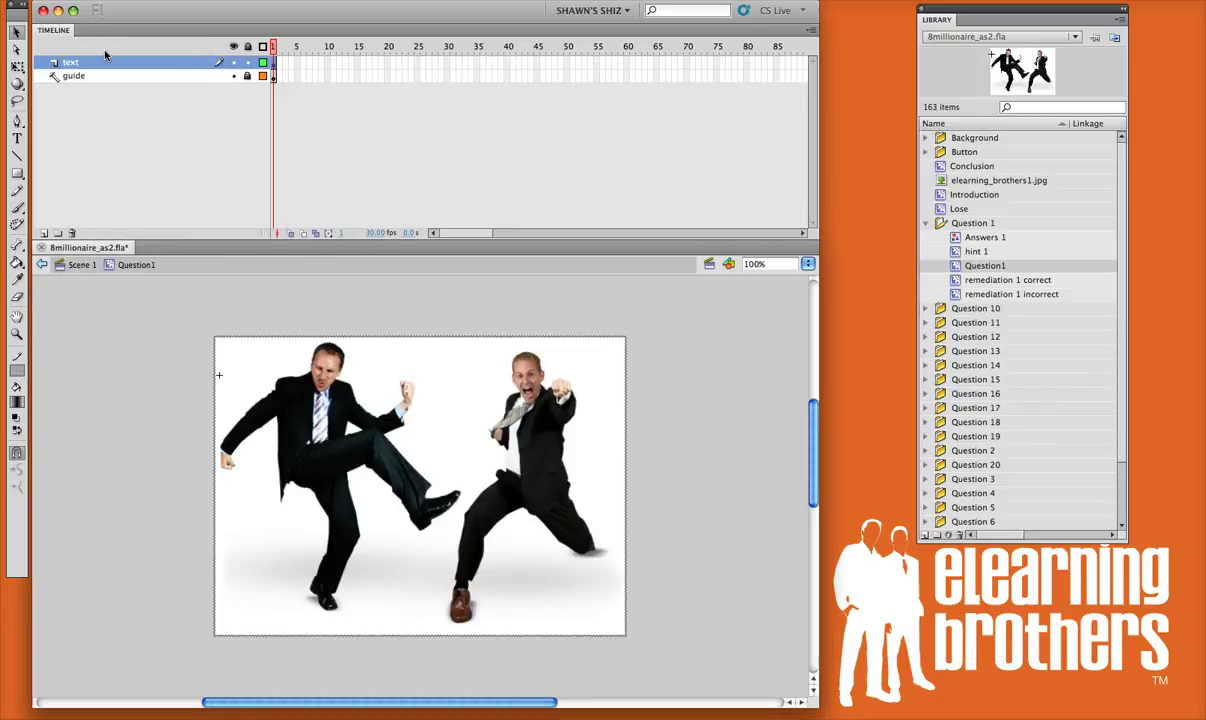
# Scale the photo down and fit it into the right side of the red guide shape
pyautogui.click(18, 66)
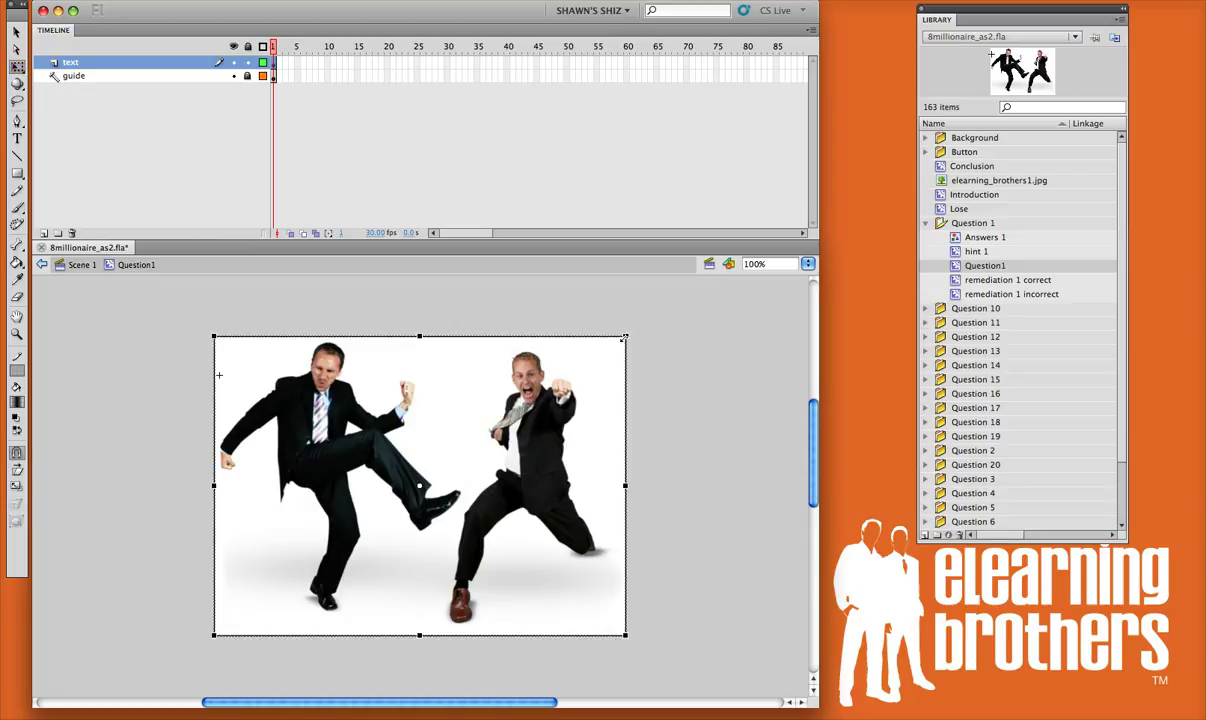
pyautogui.moveTo(625, 338); pyautogui.dragTo(467, 420)
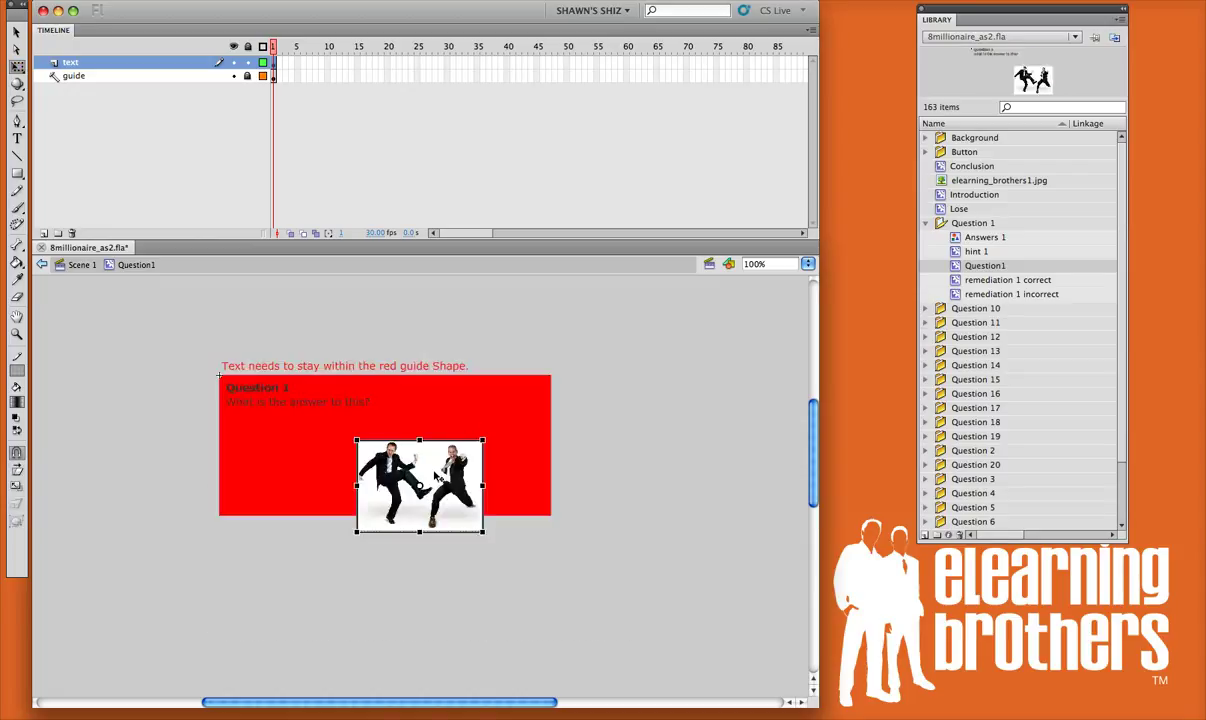
pyautogui.moveTo(437, 474); pyautogui.dragTo(494, 447)
pyautogui.moveTo(417, 415); pyautogui.dragTo(388, 395)
pyautogui.moveTo(492, 437); pyautogui.dragTo(470, 424)
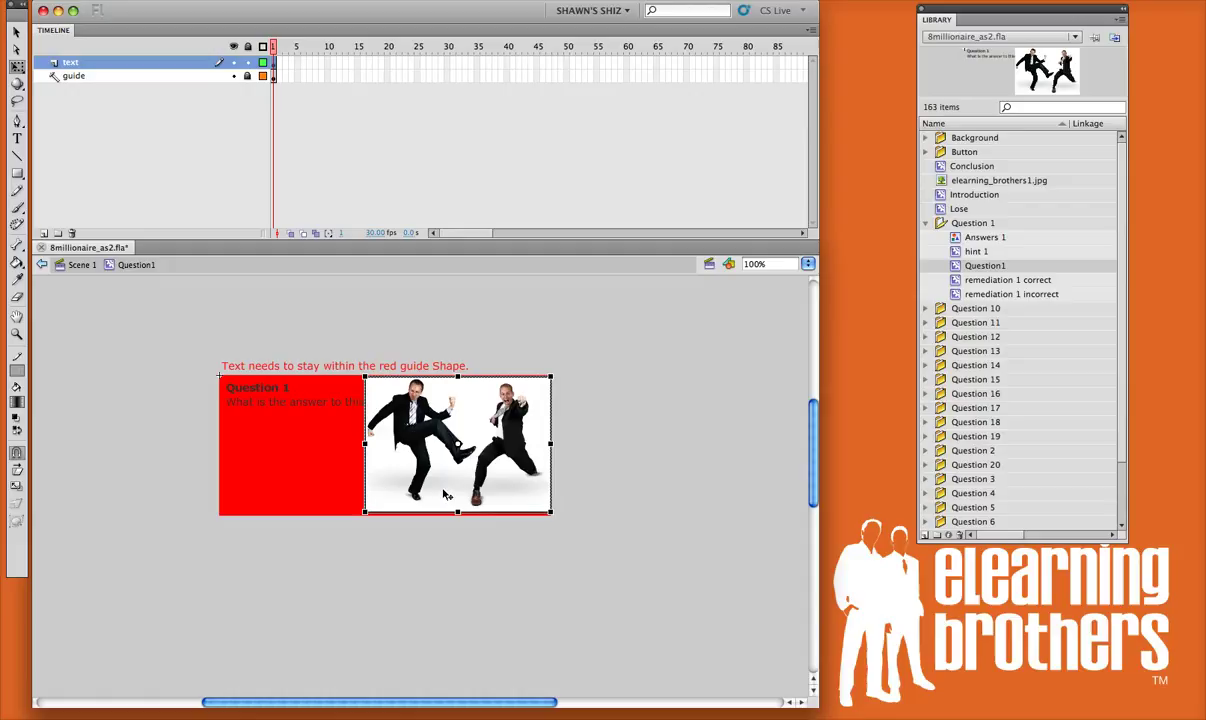
# Move the Question 1 text back into the red area beside the photo and resize its box so the question wraps
pyautogui.click(561, 450)
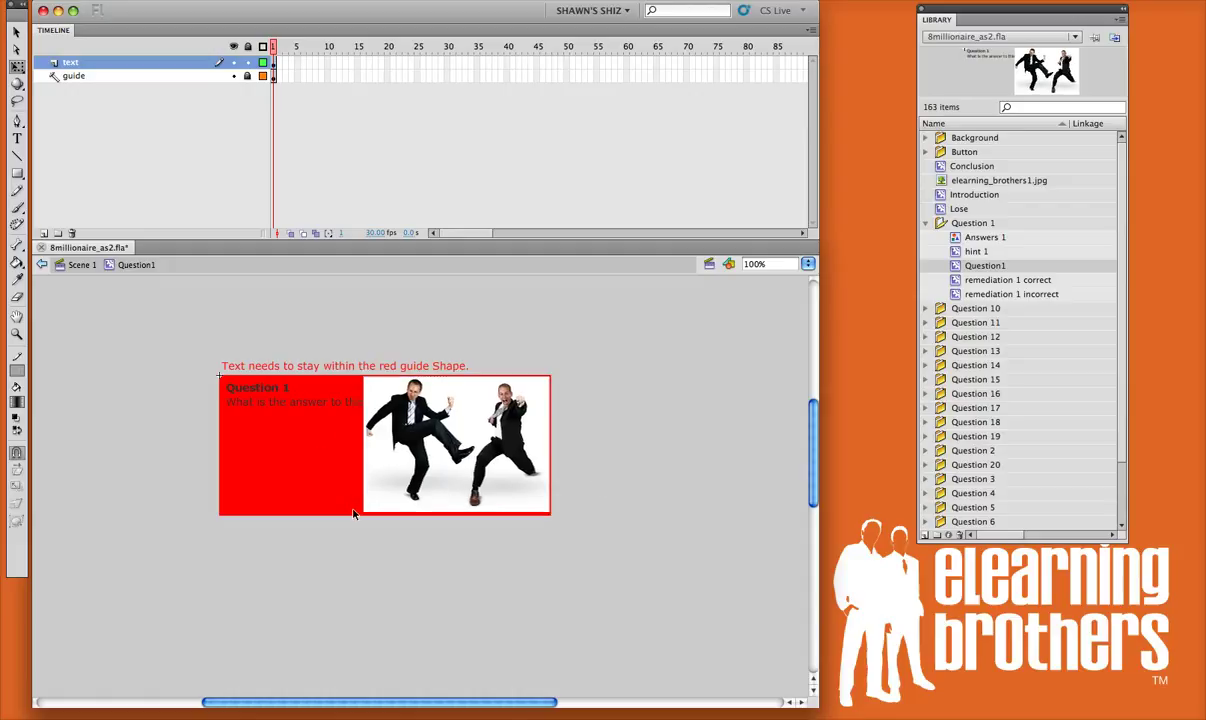
pyautogui.click(16, 32)
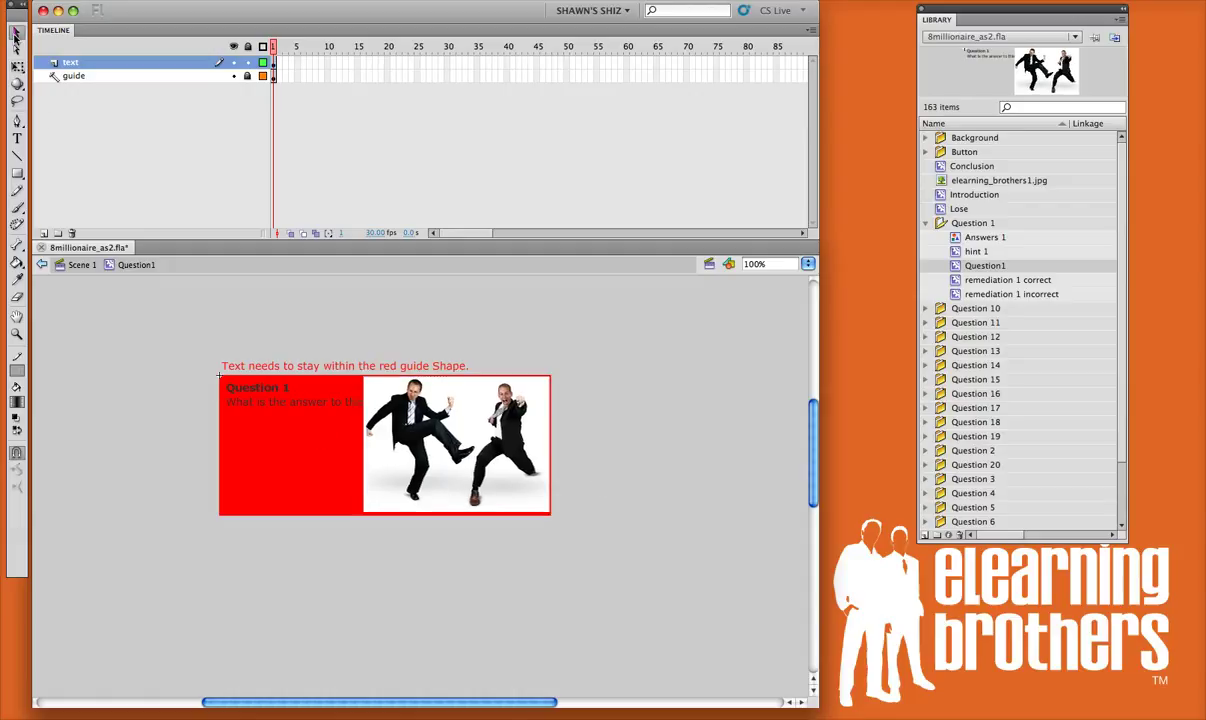
pyautogui.click(311, 410)
pyautogui.moveTo(318, 408); pyautogui.dragTo(168, 441)
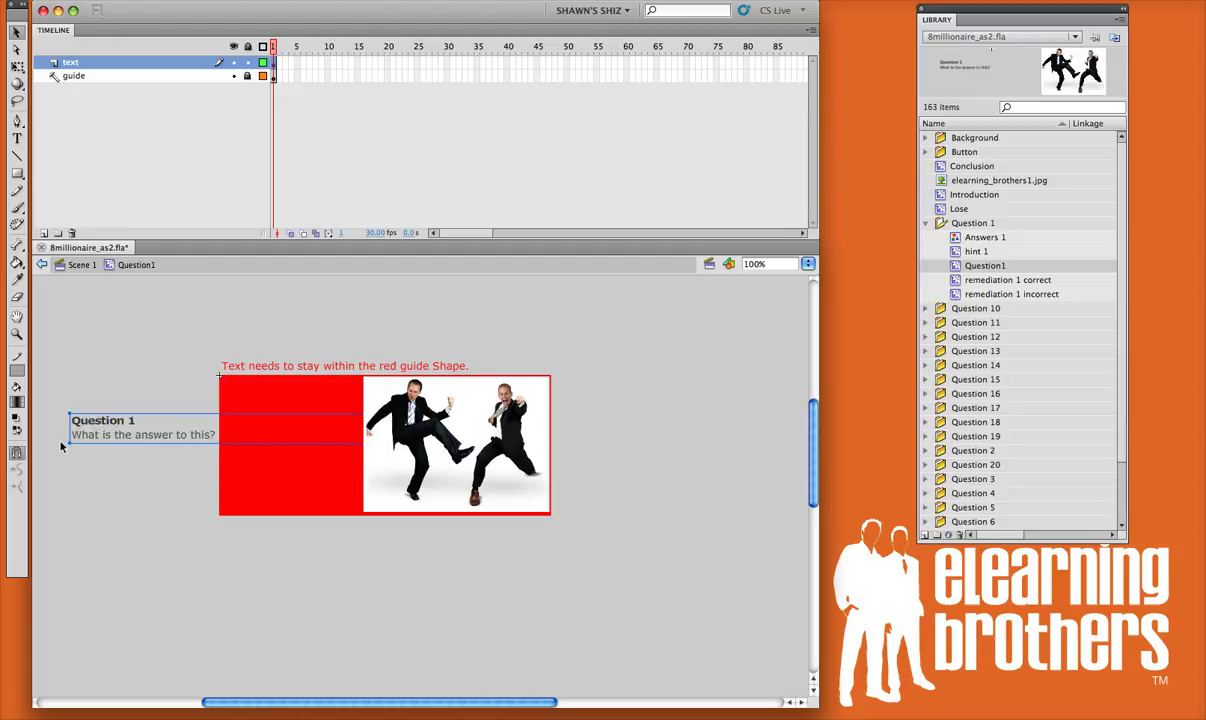
pyautogui.moveTo(95, 440); pyautogui.dragTo(245, 430)
pyautogui.moveTo(317, 466); pyautogui.dragTo(353, 470)
pyautogui.click(658, 415)
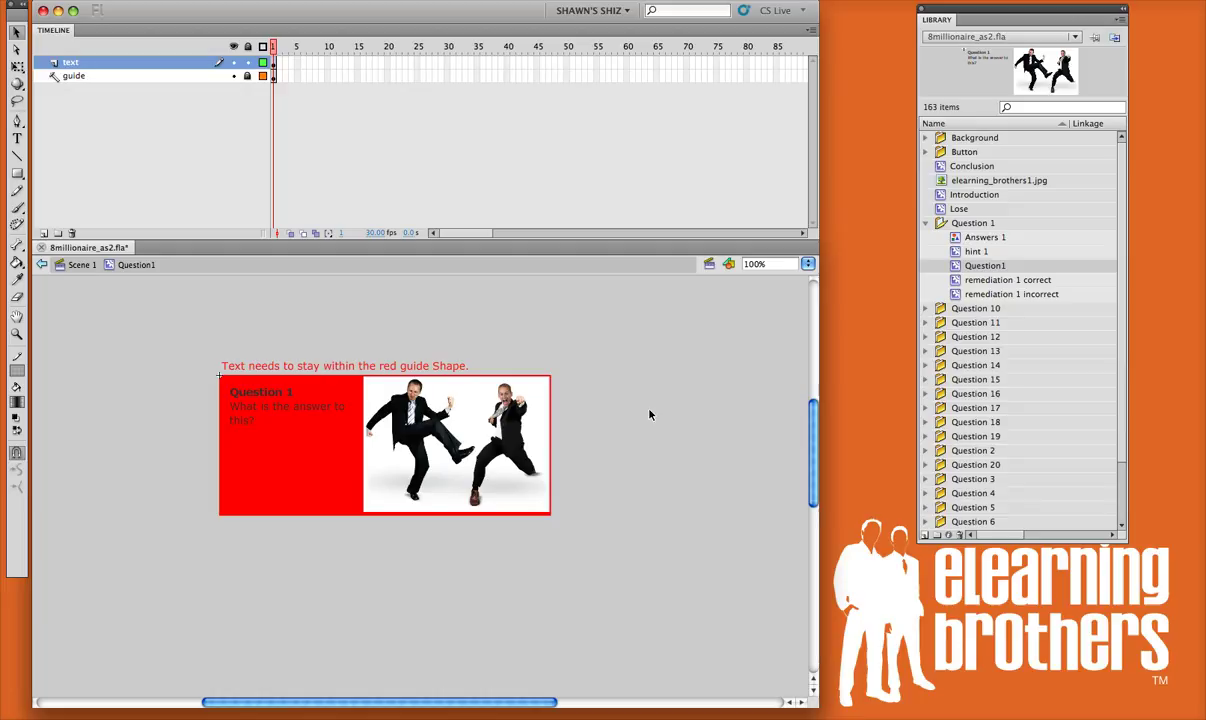
# Open the Answers 1 symbol and select the answer A and B text fields
pyautogui.doubleClick(955, 237)
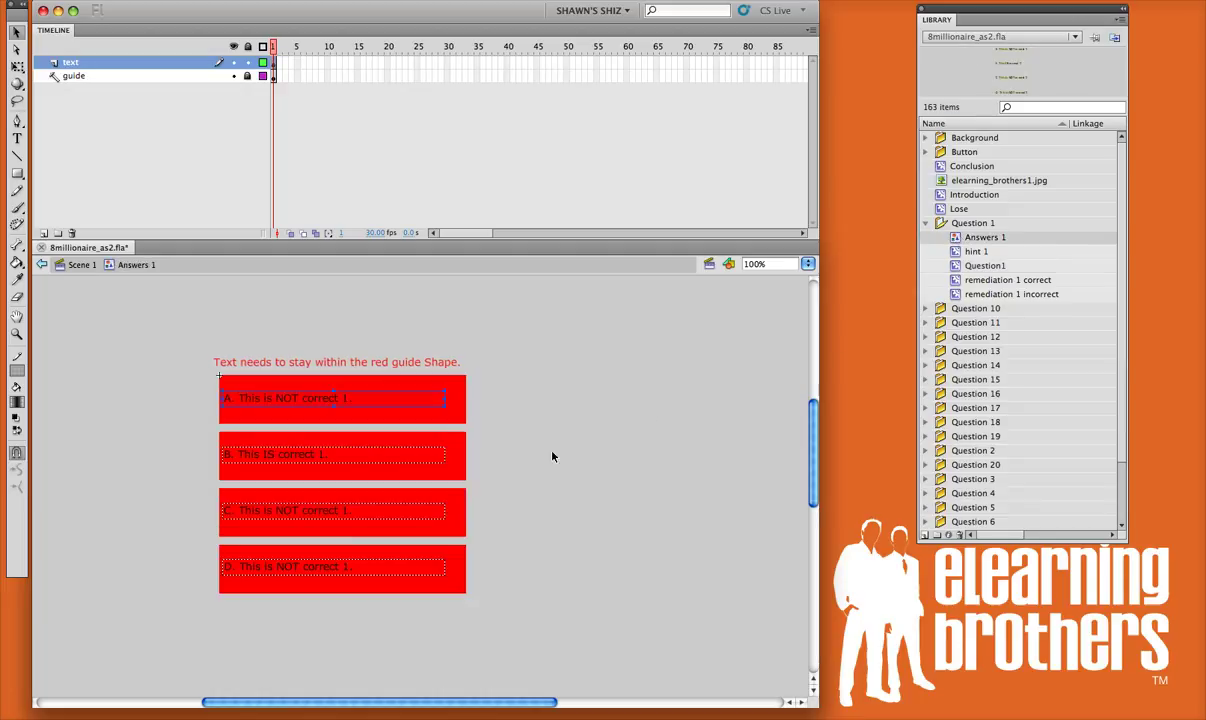
pyautogui.click(262, 457)
pyautogui.click(287, 397)
pyautogui.click(285, 454)
# Highlight answer A's wording after the 'A.' label, leaving the text unchanged
pyautogui.doubleClick(343, 402)
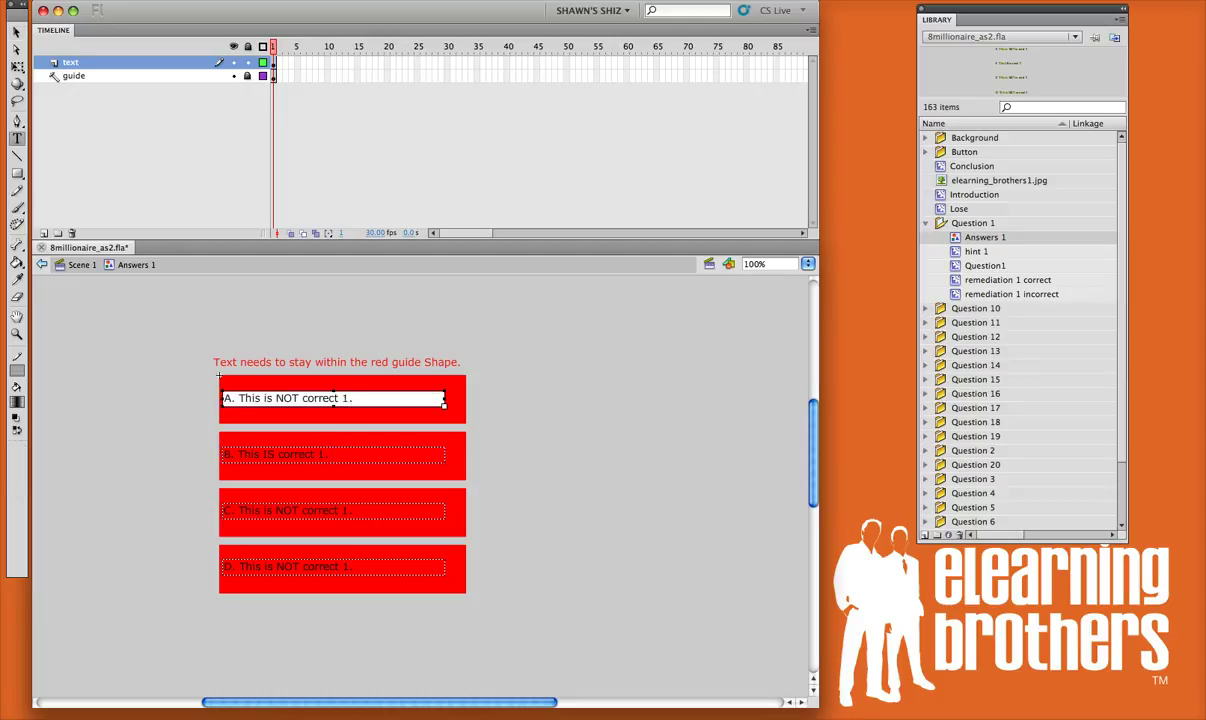
pyautogui.moveTo(352, 398); pyautogui.dragTo(222, 398)
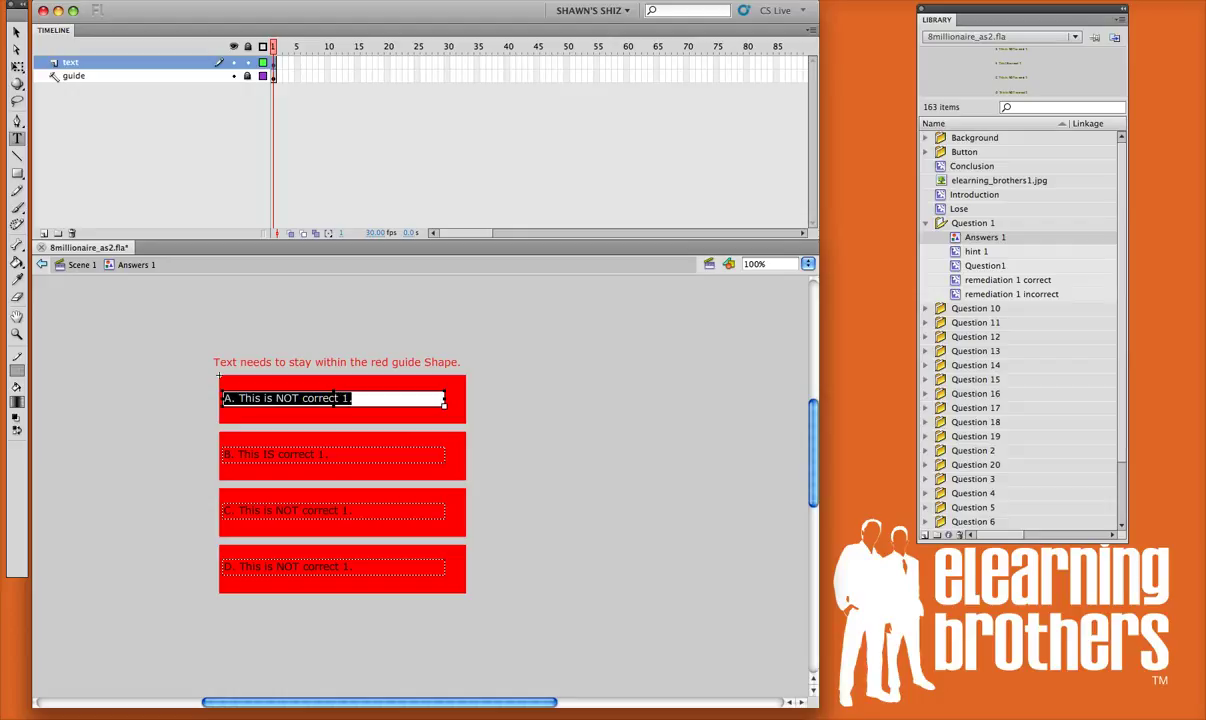
pyautogui.press('Left')
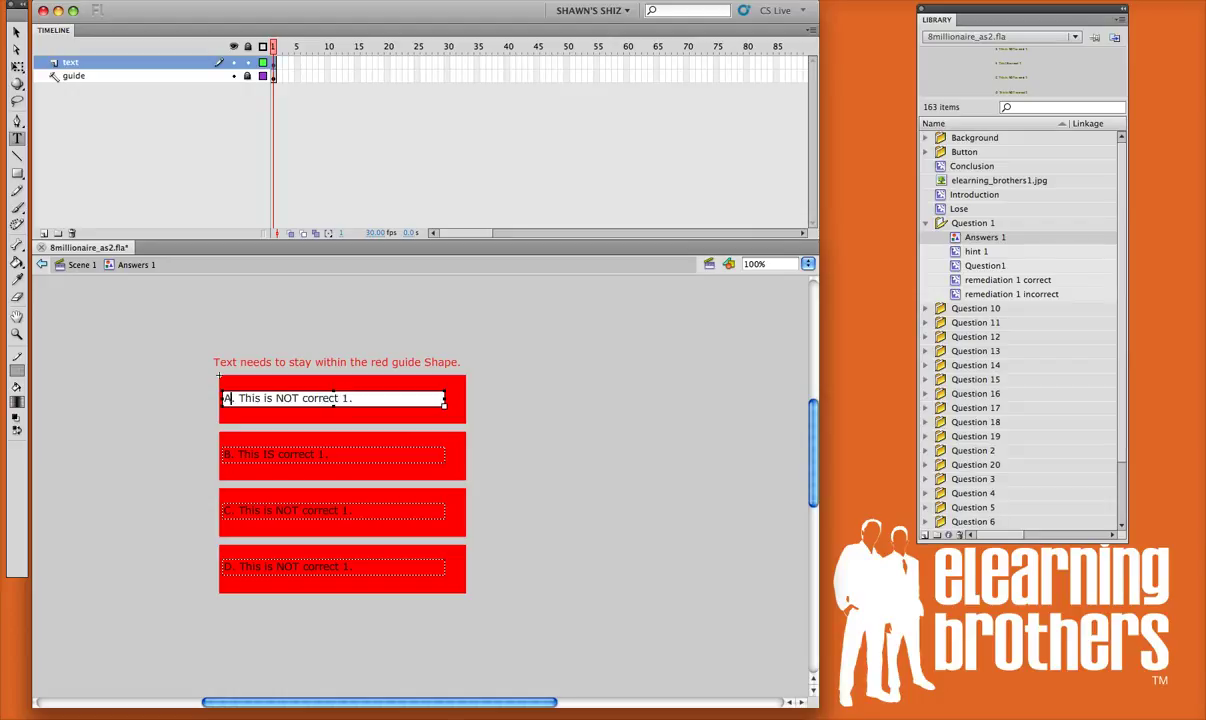
pyautogui.hotkey('shift', 'Right')
pyautogui.hotkey('shift', 'Right')
pyautogui.hotkey('shift', 'Right')
pyautogui.hotkey('shift', 'Right')
pyautogui.hotkey('shift', 'Right')
pyautogui.hotkey('shift', 'End')
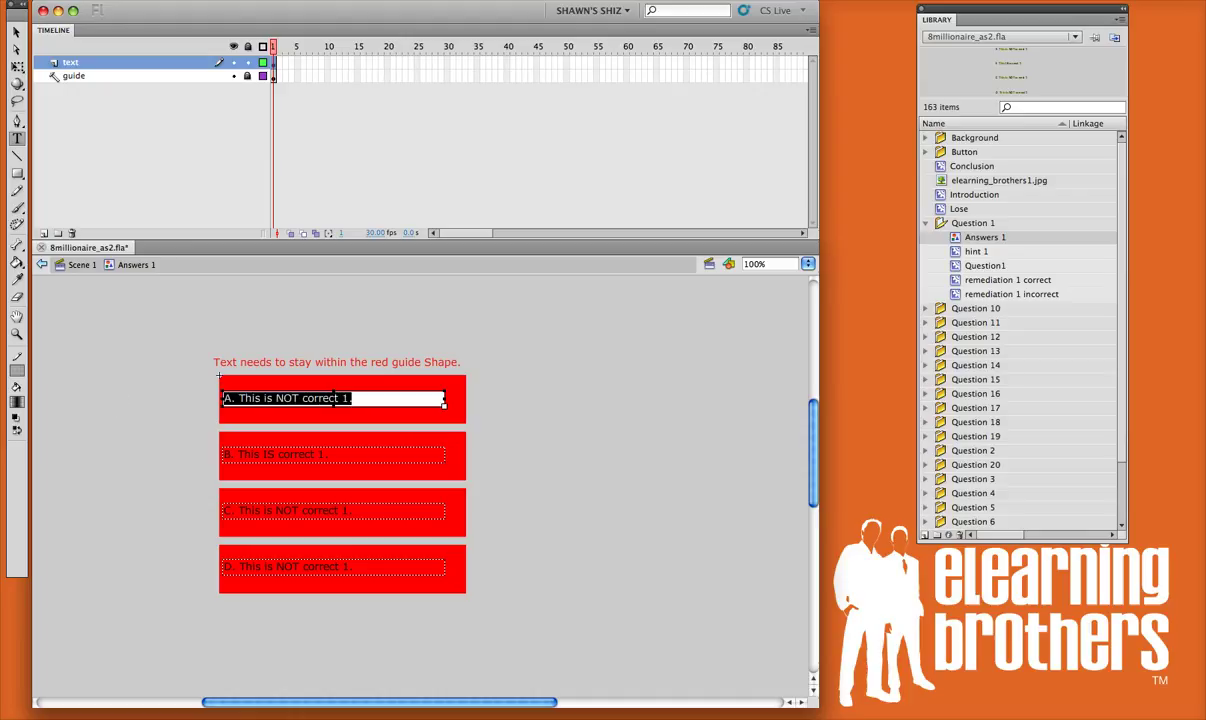
pyautogui.press('Home')
pyautogui.press('Right')
pyautogui.press('Right')
pyautogui.press('Right')
pyautogui.hotkey('shift', 'End')
pyautogui.click(16, 32)
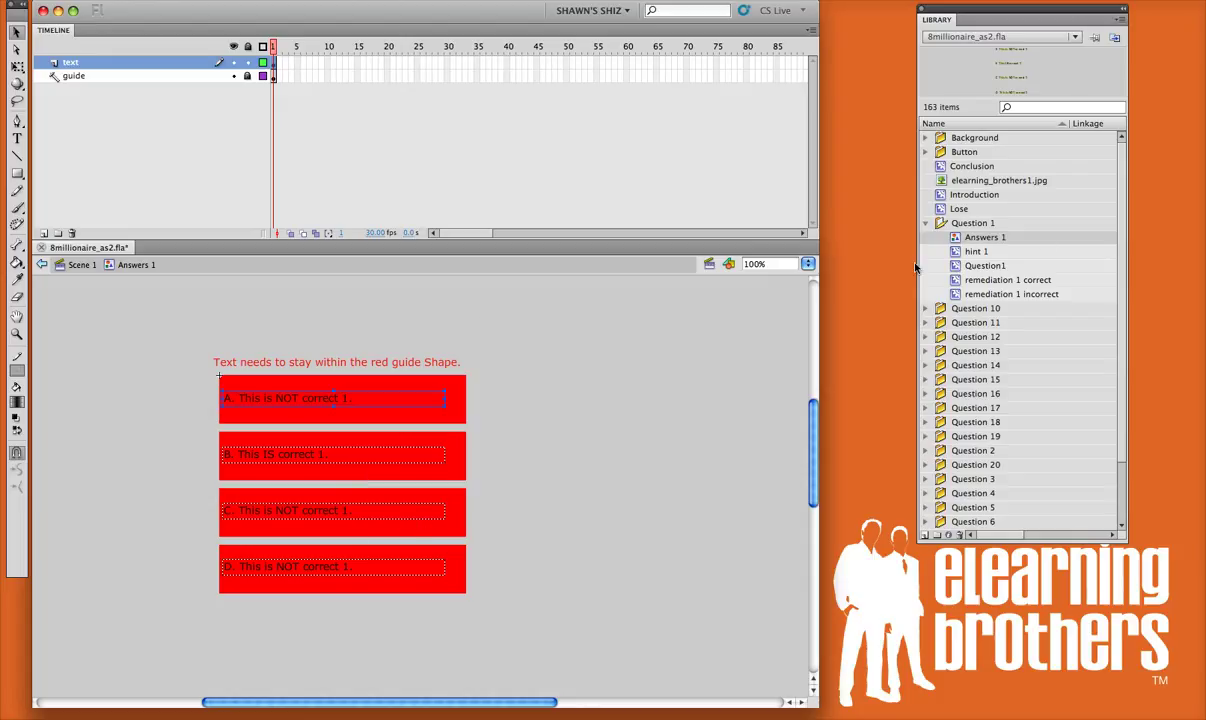
# Open the hint 1 symbol and bring its hint box into view
pyautogui.doubleClick(957, 253)
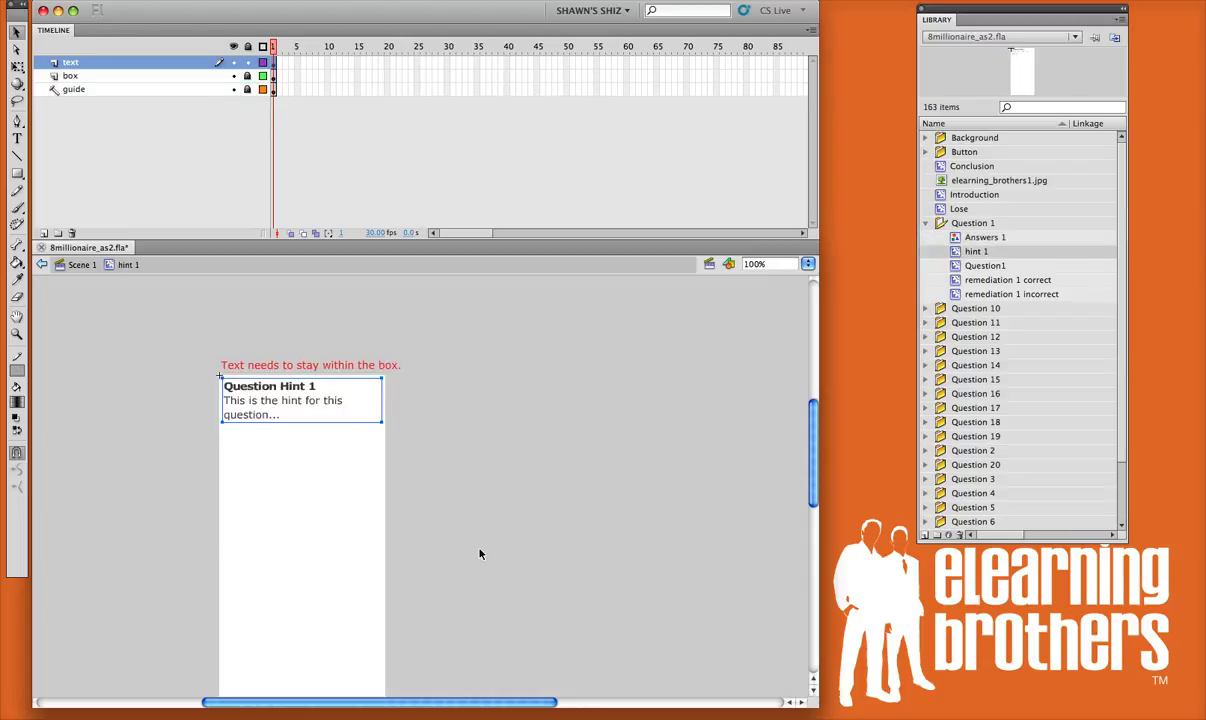
pyautogui.moveTo(437, 561); pyautogui.dragTo(471, 511)
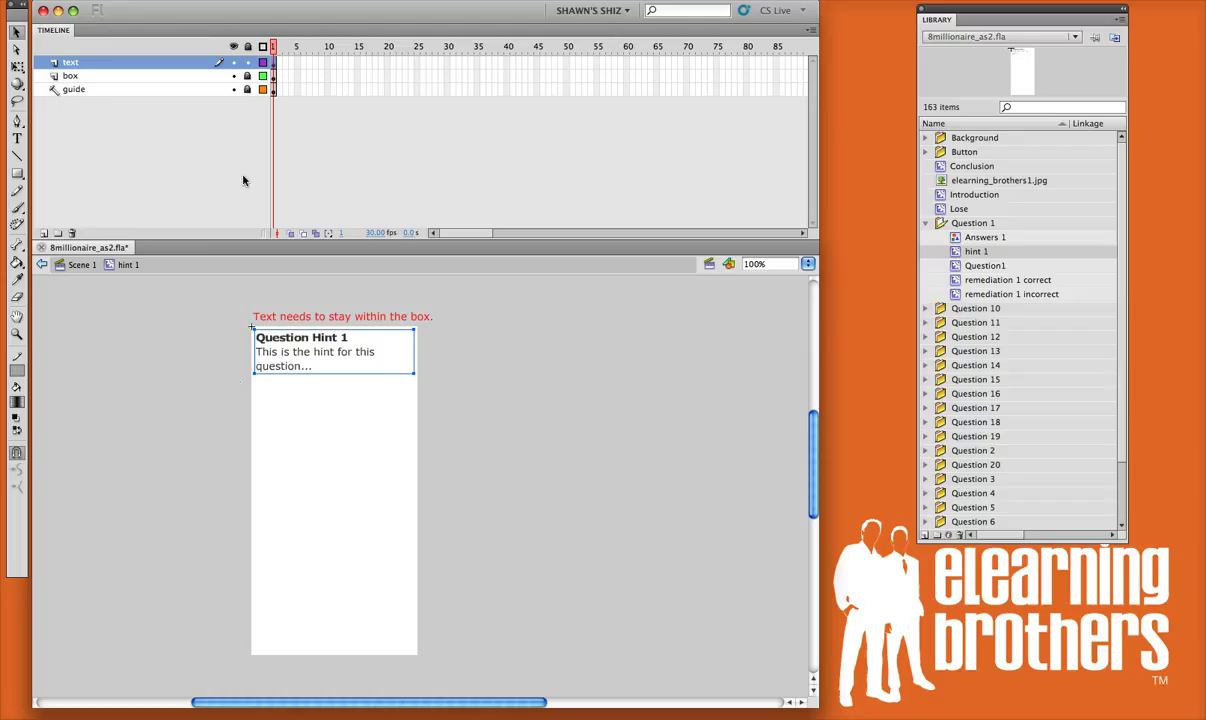
pyautogui.click(478, 428)
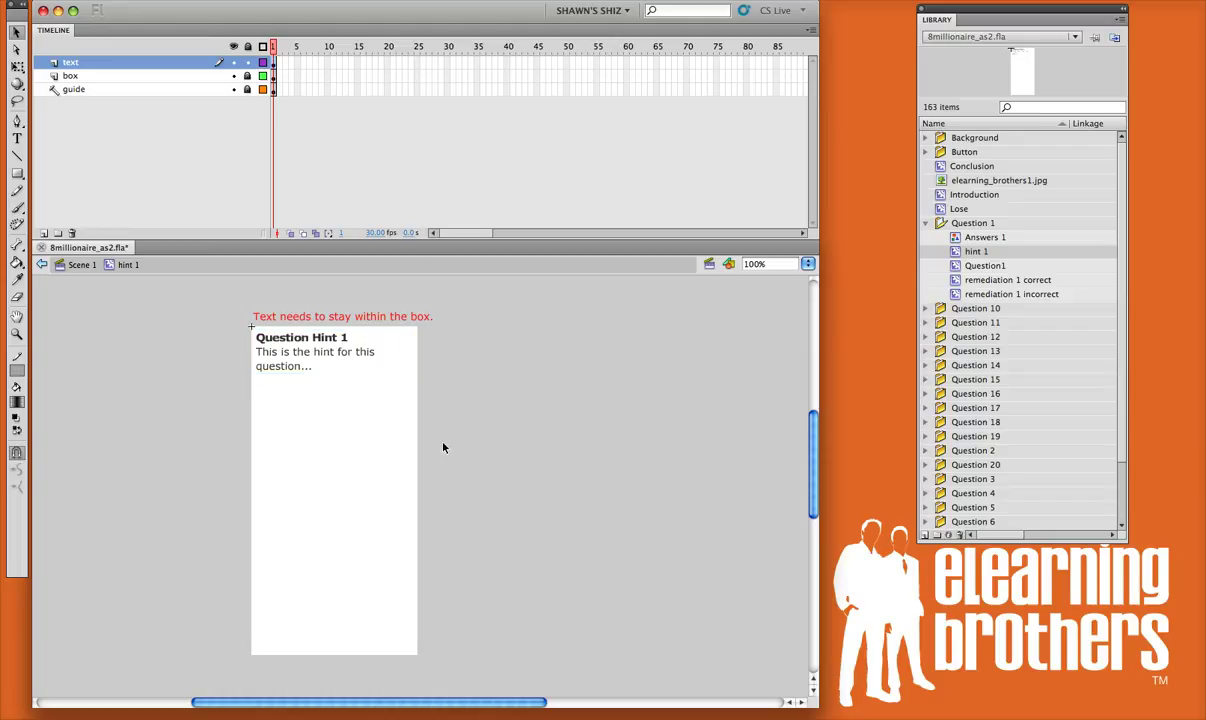
# Toggle the box layer to confirm the Question Hint 1 text sits inside the white box
pyautogui.click(234, 76)
pyautogui.click(234, 76)
pyautogui.click(234, 76)
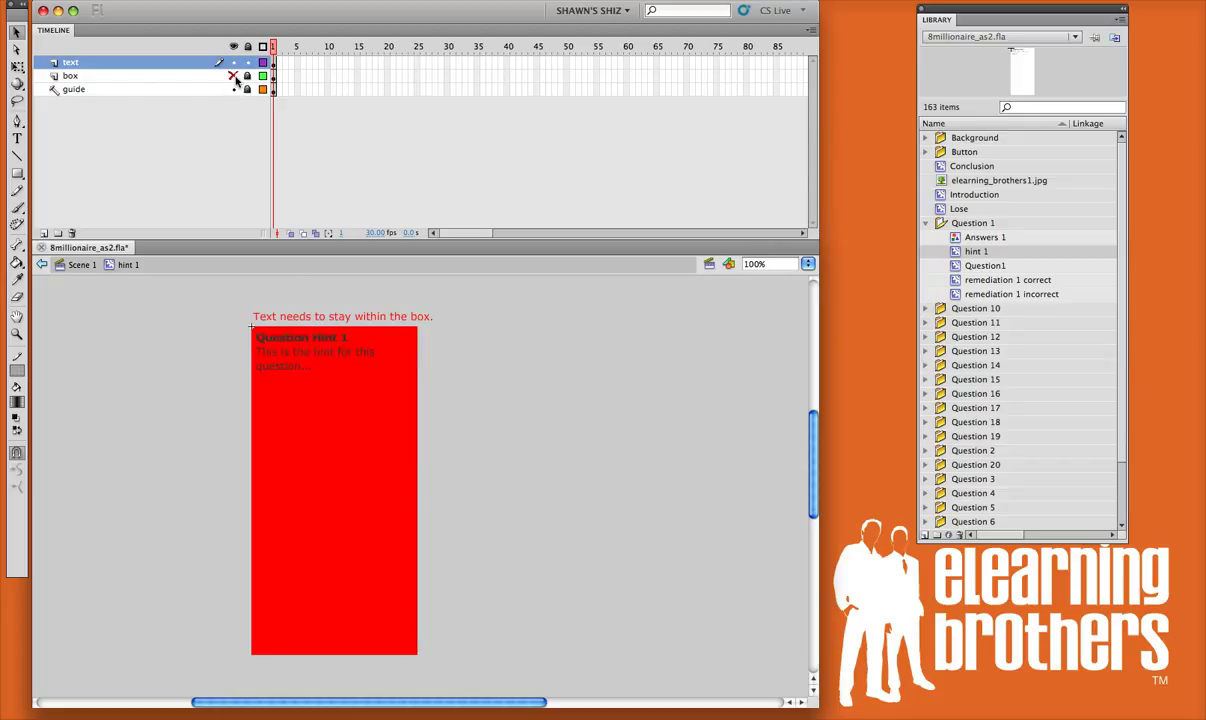
pyautogui.click(234, 76)
pyautogui.click(313, 352)
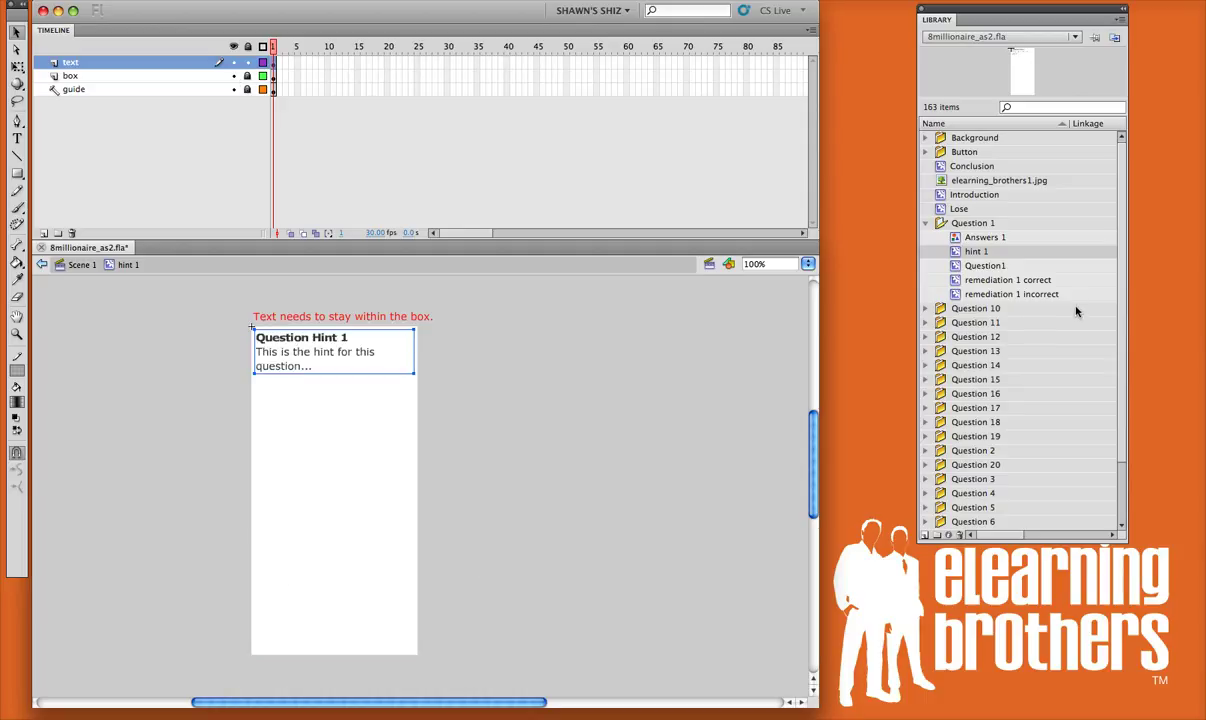
pyautogui.click(927, 223)
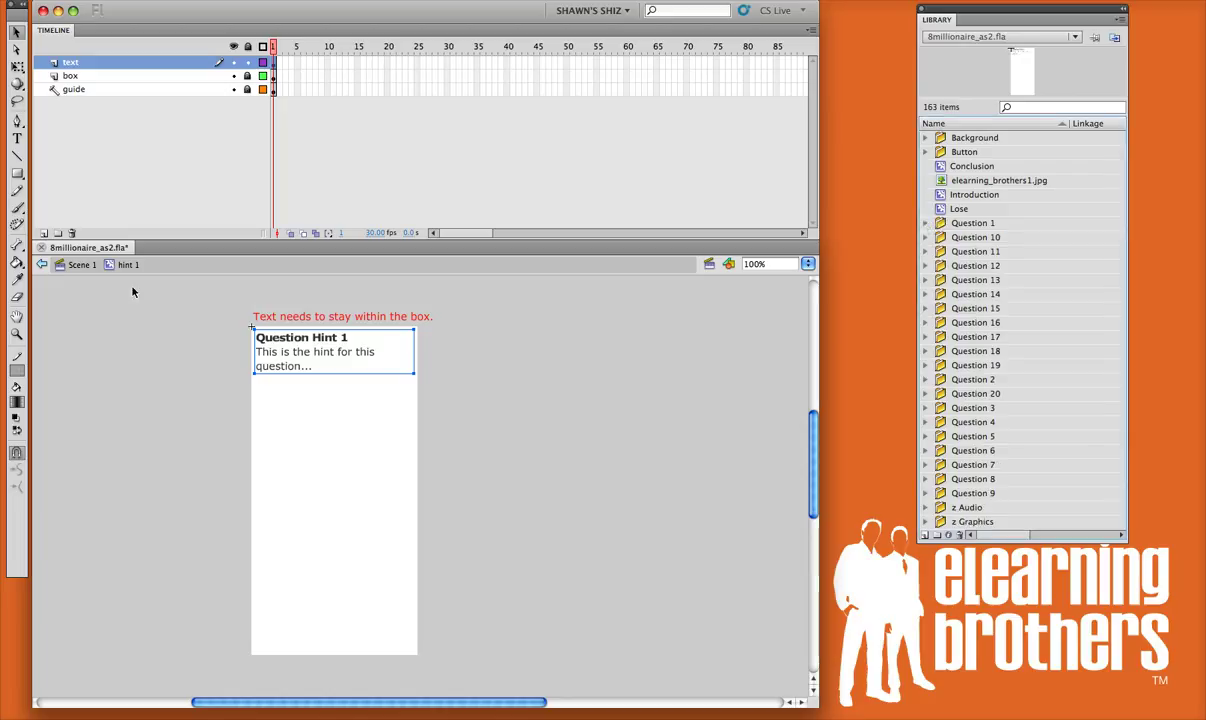
# Test the movie as 8millionaire_as2.swf, start the challenge and use a hint on Question 1
pyautogui.press('super+Return')
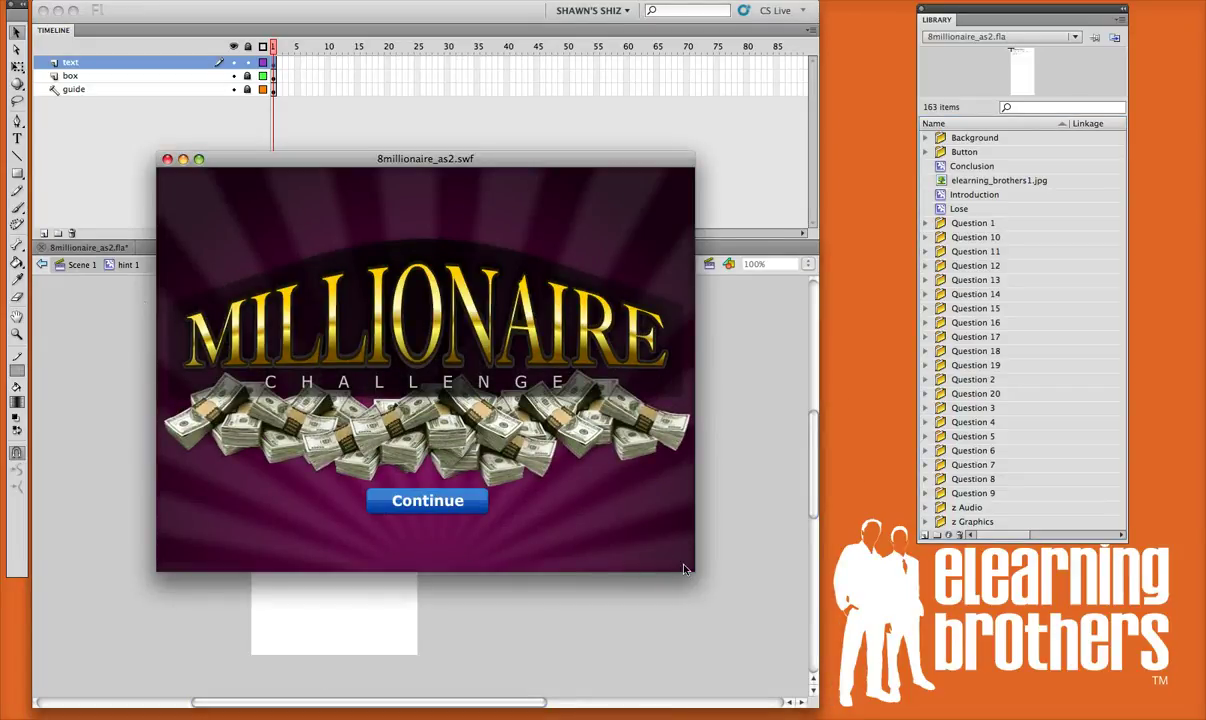
pyautogui.click(460, 505)
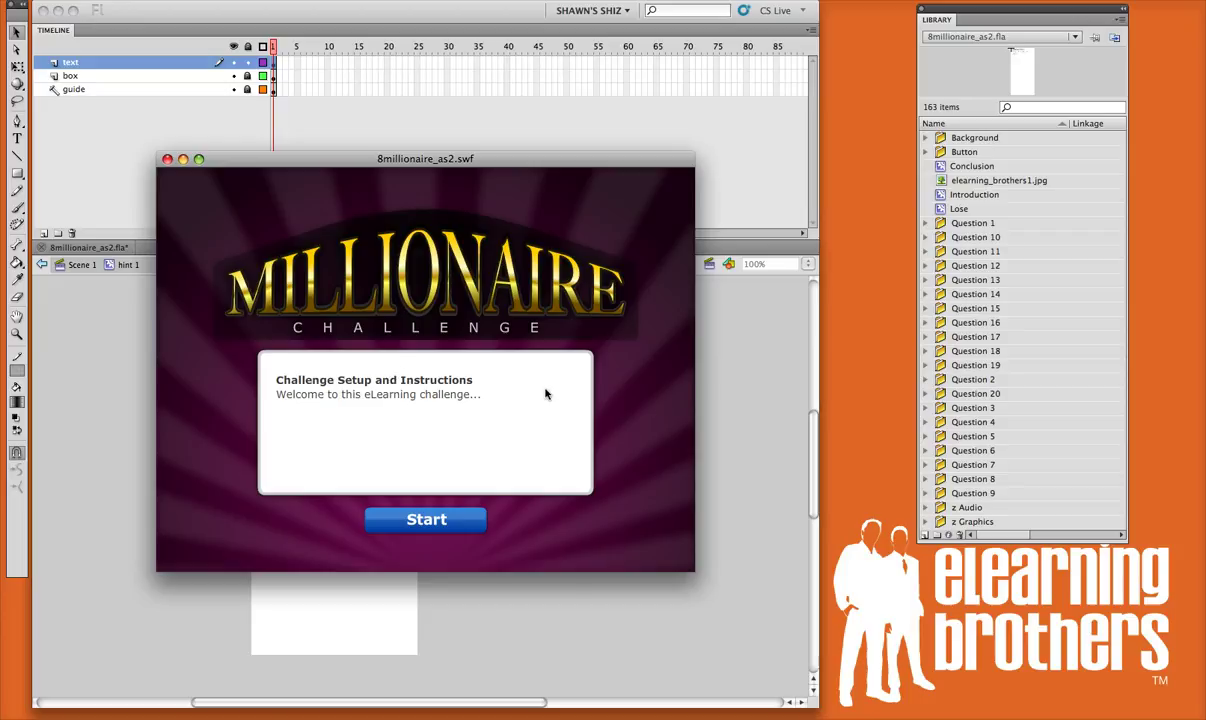
pyautogui.click(428, 519)
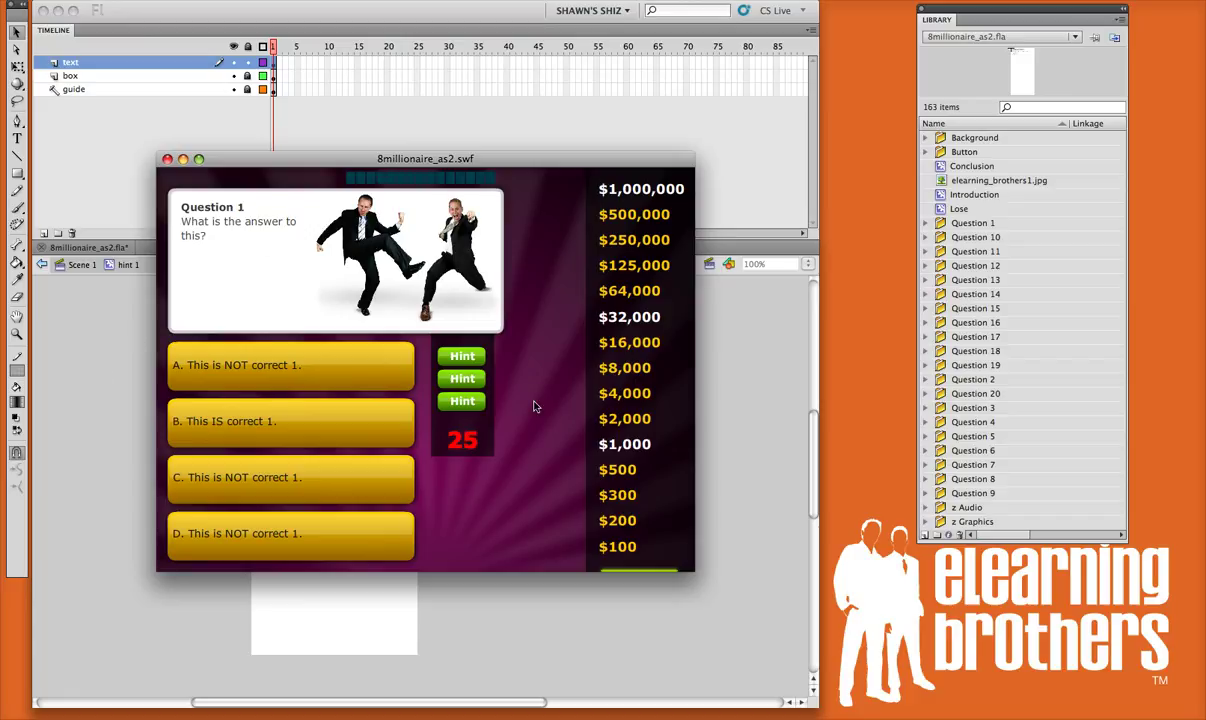
pyautogui.click(470, 358)
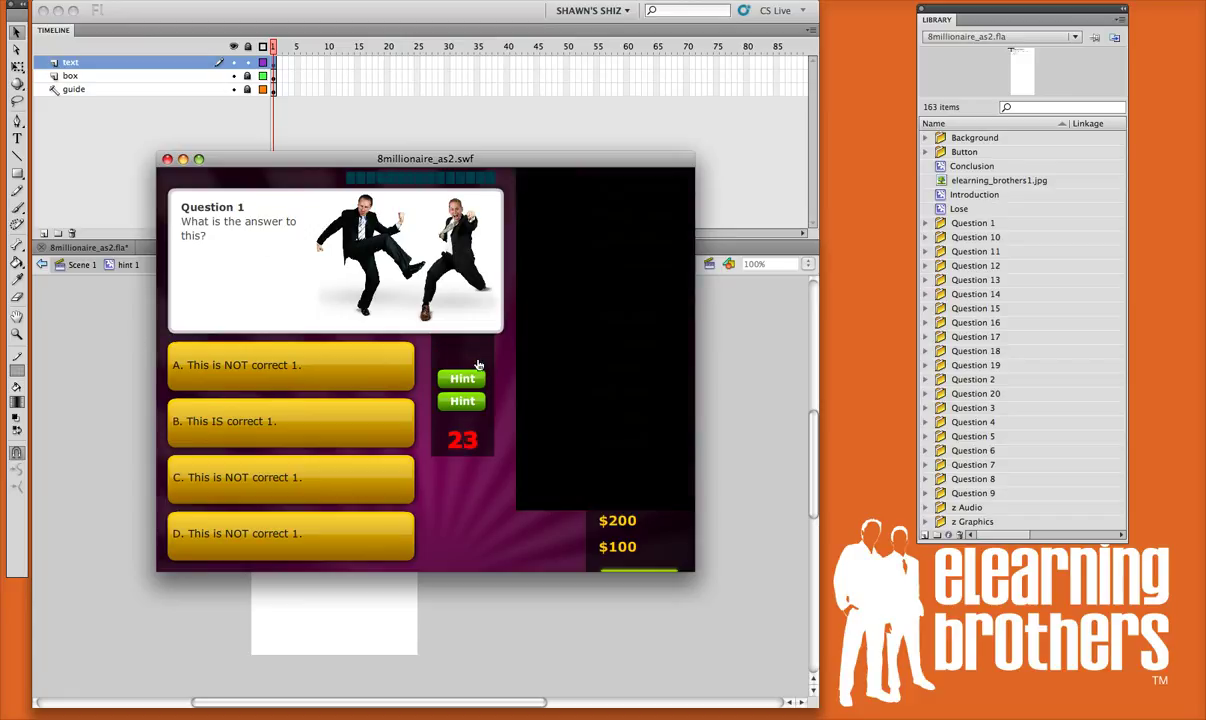